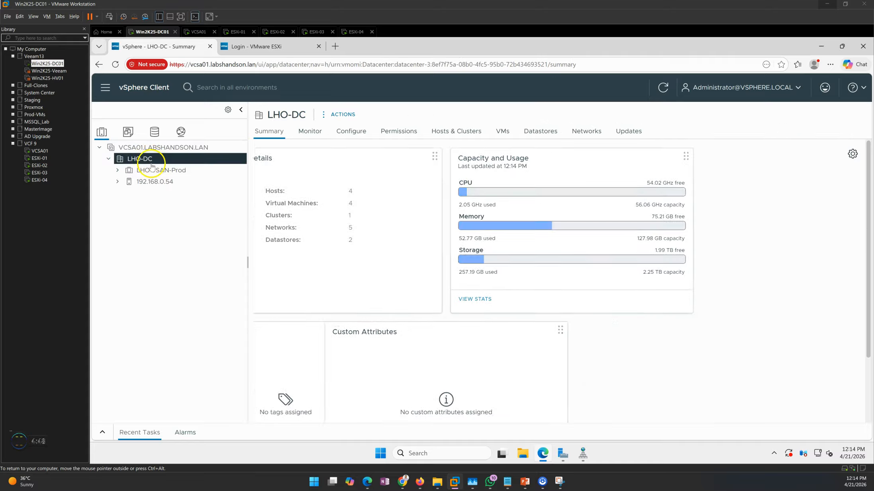
# Review the LHO-vSAN-Prod cluster's Hosts, VMs and Summary tabs.
pyautogui.click(169, 174)
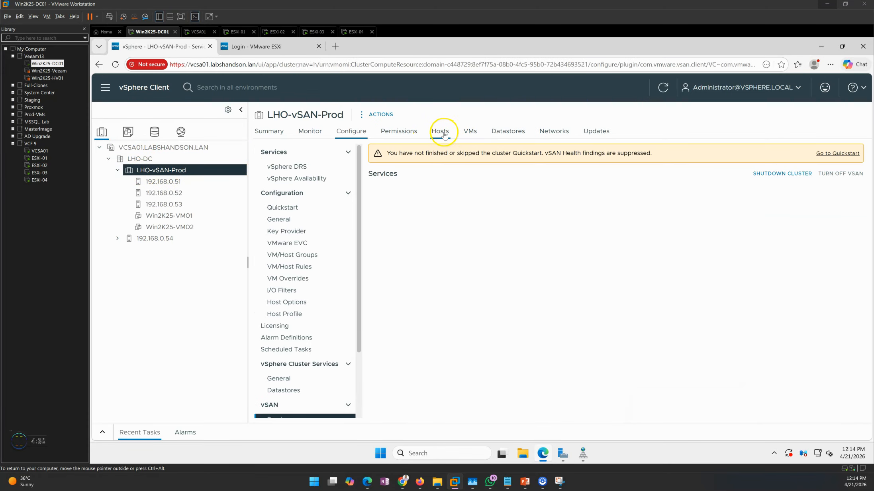
pyautogui.click(439, 132)
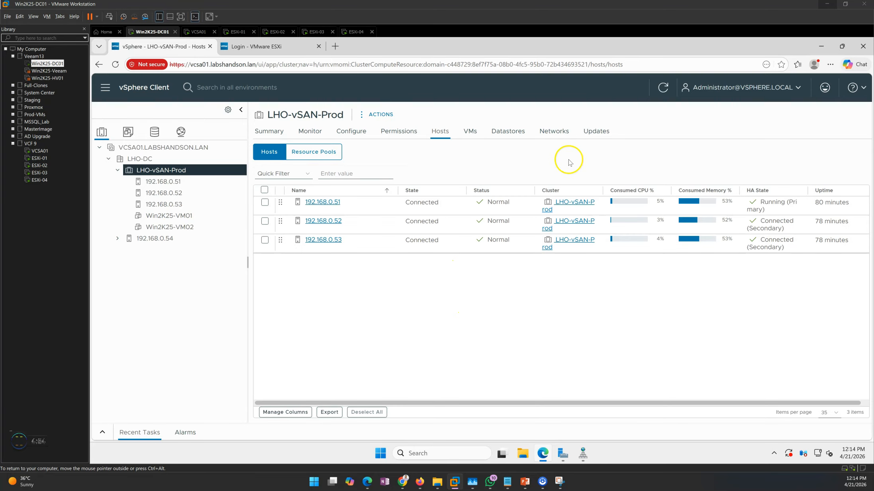
pyautogui.click(470, 132)
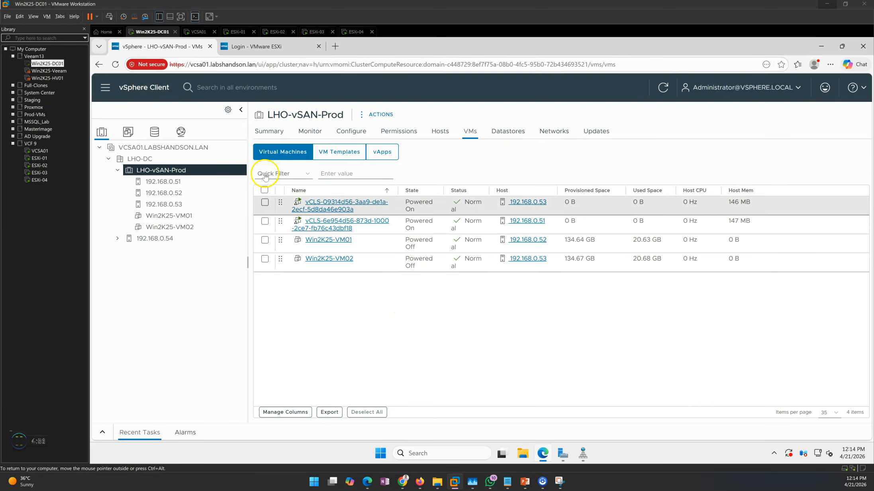
pyautogui.click(269, 131)
# Collapse the cluster, view host 192.168.0.54's summary, and bring up File Explorer.
pyautogui.click(118, 170)
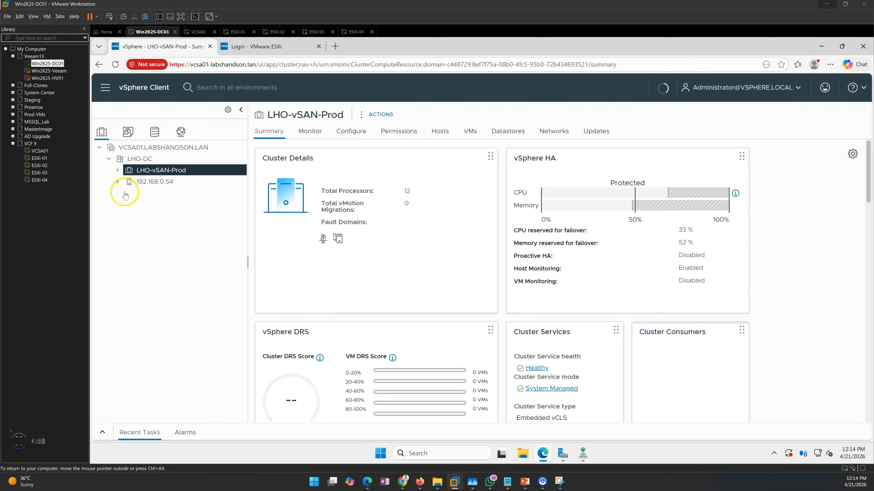
pyautogui.click(147, 183)
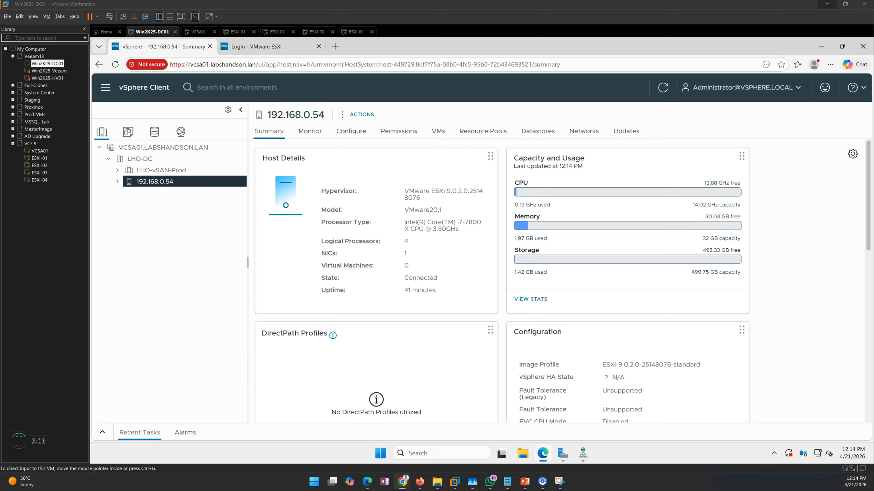
pyautogui.click(523, 453)
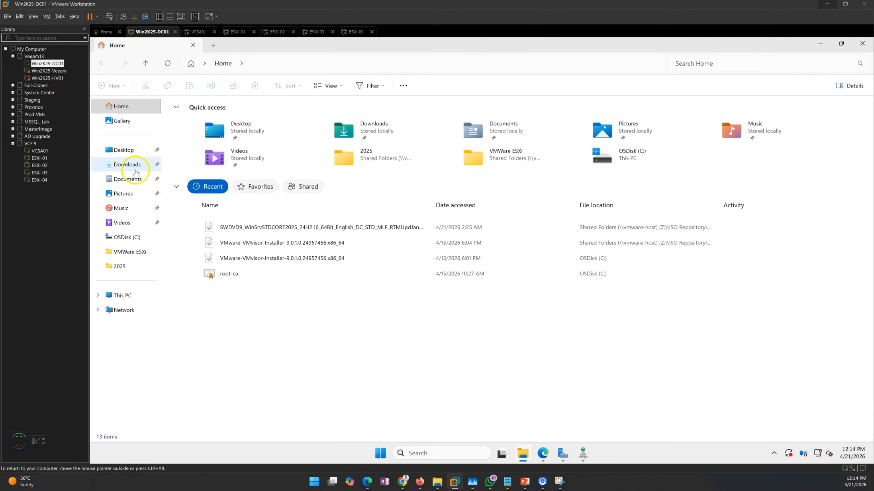
# Locate the 12.9 GB VeeamSoftwareAppliance_13.0.1.2067 OVA in Downloads, then return to vSphere Client.
pyautogui.click(124, 164)
pyautogui.click(214, 155)
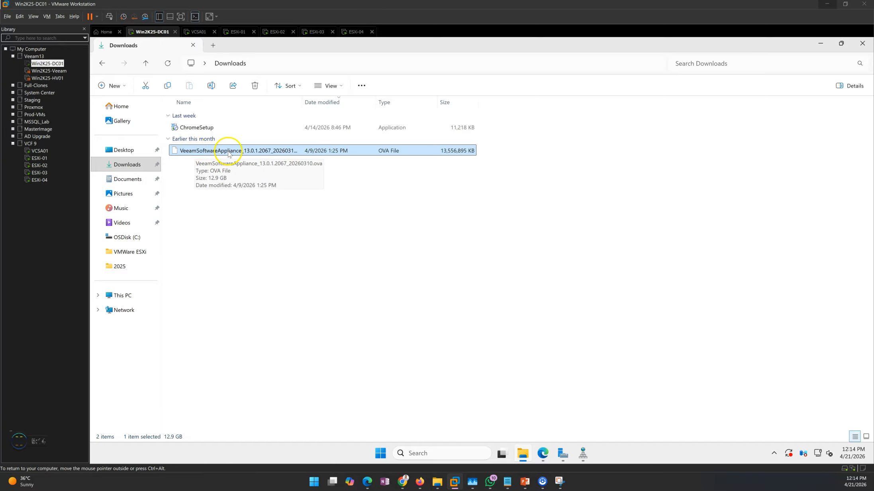
pyautogui.click(367, 219)
pyautogui.click(541, 454)
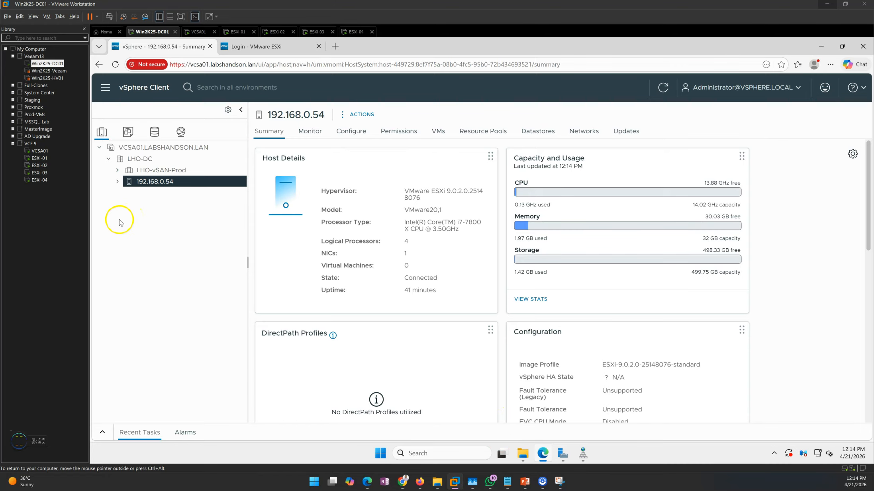
# Start an OVF template deployment on host 192.168.0.54 using the local Veeam appliance OVA.
pyautogui.rightClick(166, 186)
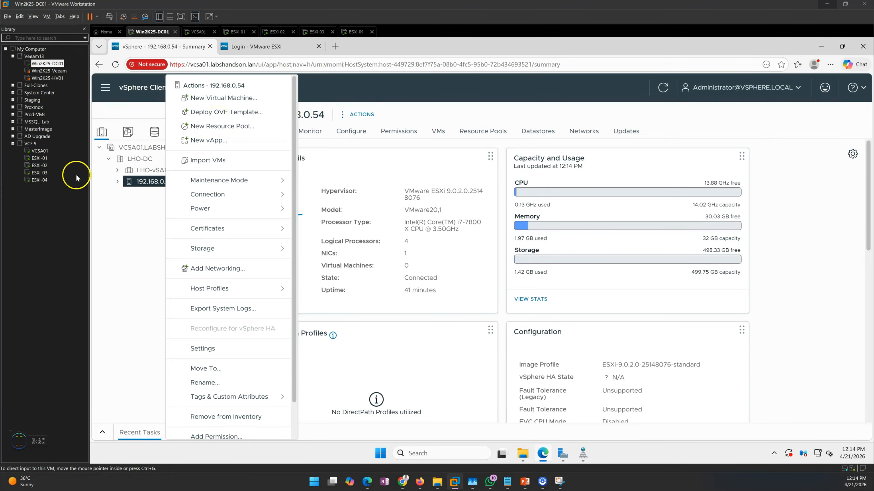
pyautogui.click(224, 114)
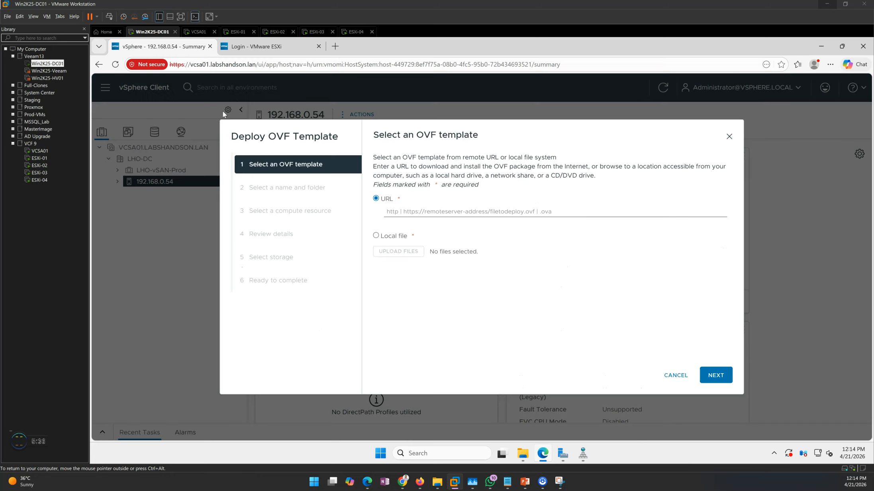
pyautogui.click(376, 235)
pyautogui.click(400, 270)
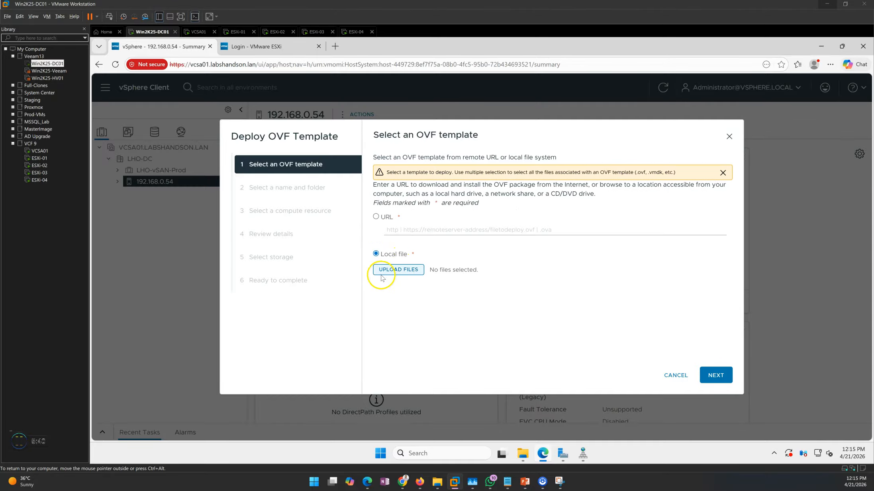
pyautogui.click(130, 153)
pyautogui.click(218, 140)
pyautogui.click(404, 239)
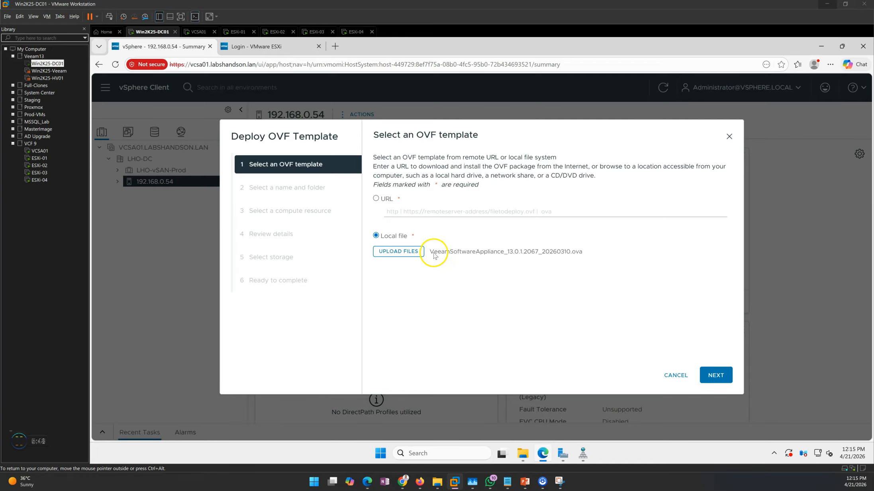
pyautogui.moveTo(433, 254); pyautogui.dragTo(570, 254)
pyautogui.click(622, 305)
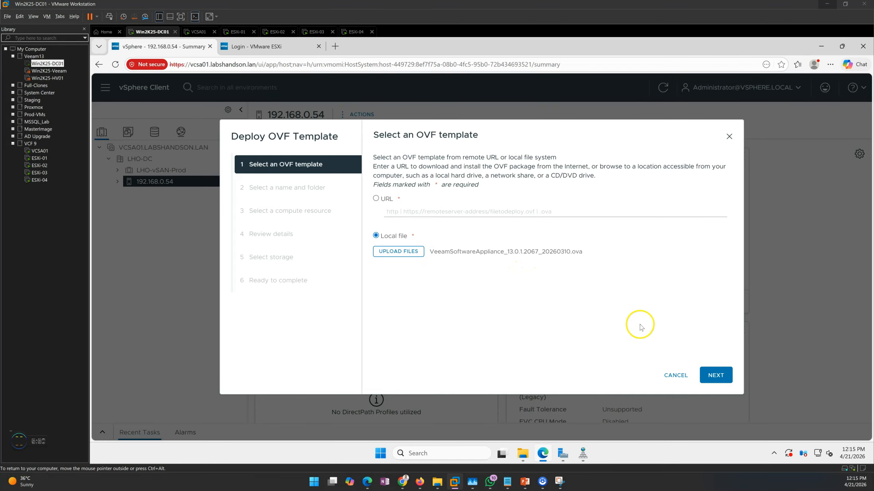
pyautogui.click(854, 388)
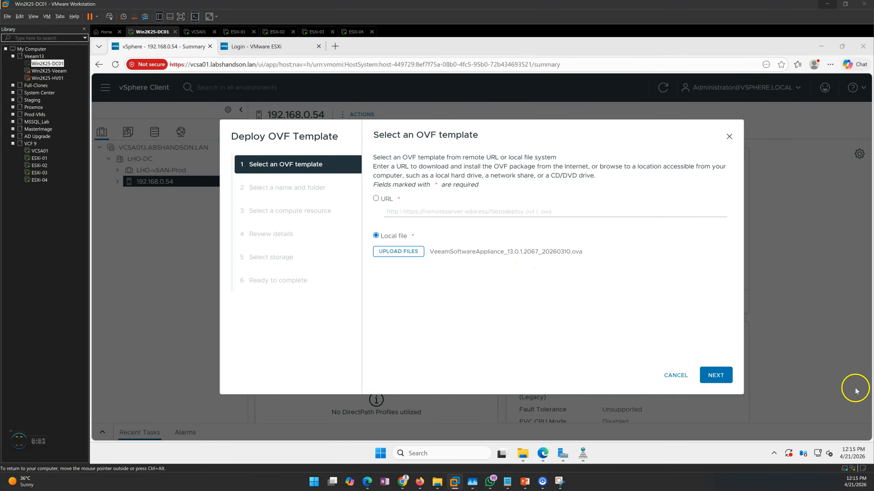
# Keep the VM name VeeamSA, enable hardware customization, and accept host 192.168.0.54 as compute resource.
pyautogui.click(716, 375)
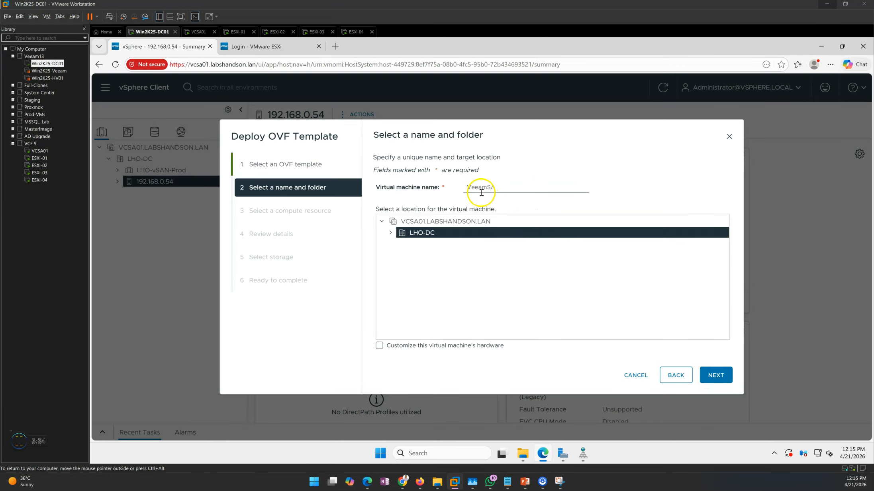
pyautogui.doubleClick(499, 189)
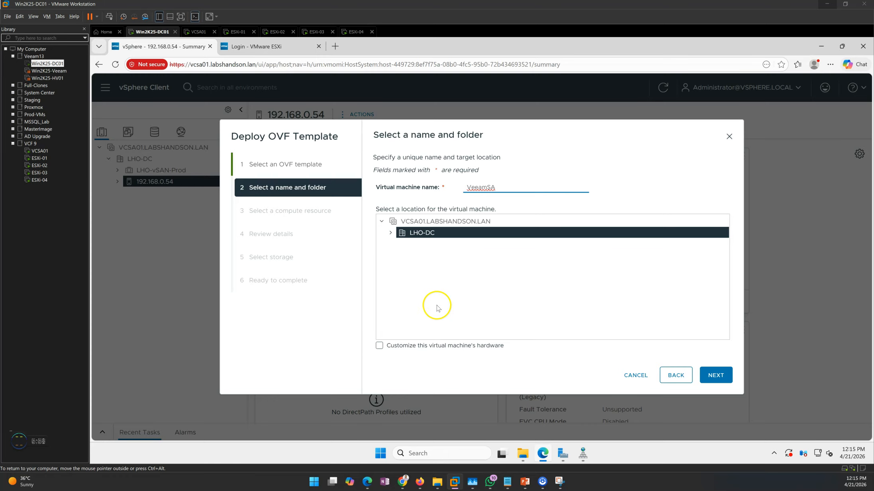
pyautogui.moveTo(510, 188); pyautogui.dragTo(462, 189)
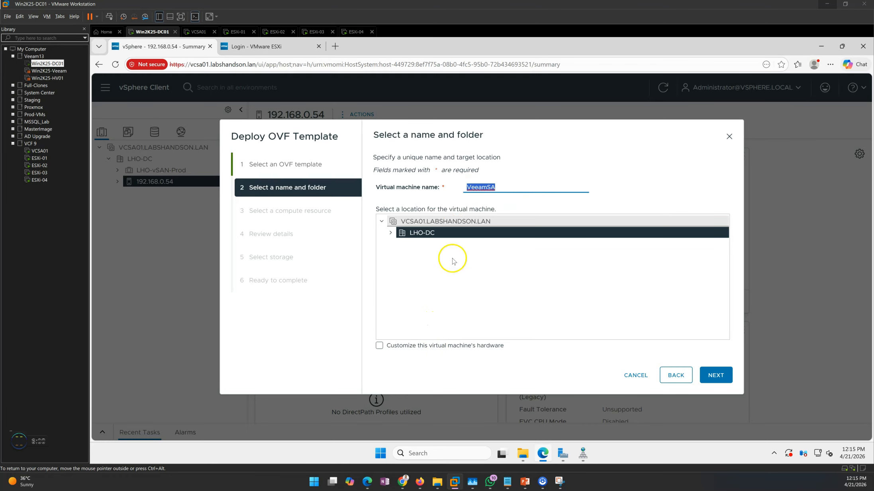
pyautogui.click(396, 348)
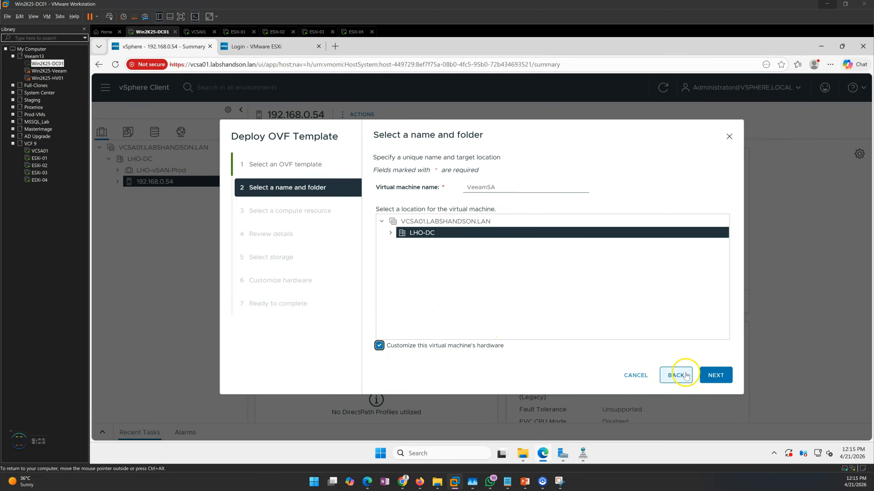
pyautogui.click(717, 376)
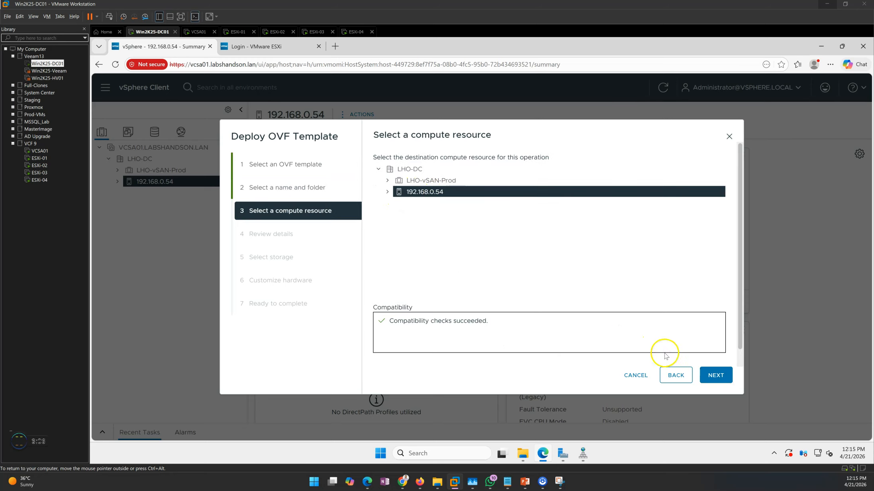
pyautogui.click(716, 375)
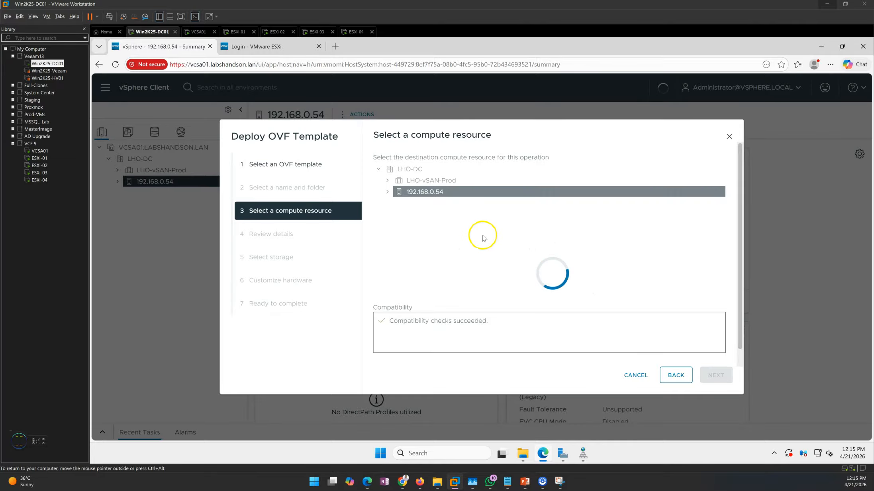
pyautogui.click(583, 453)
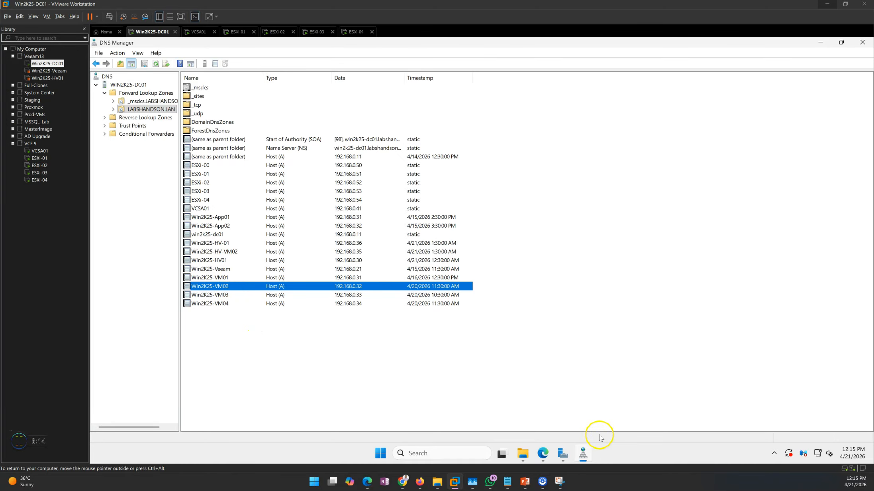
# Add a VeeamSA host record at 192.168.0.71 with PTR to the LABHANDSON.LAN zone.
pyautogui.rightClick(318, 370)
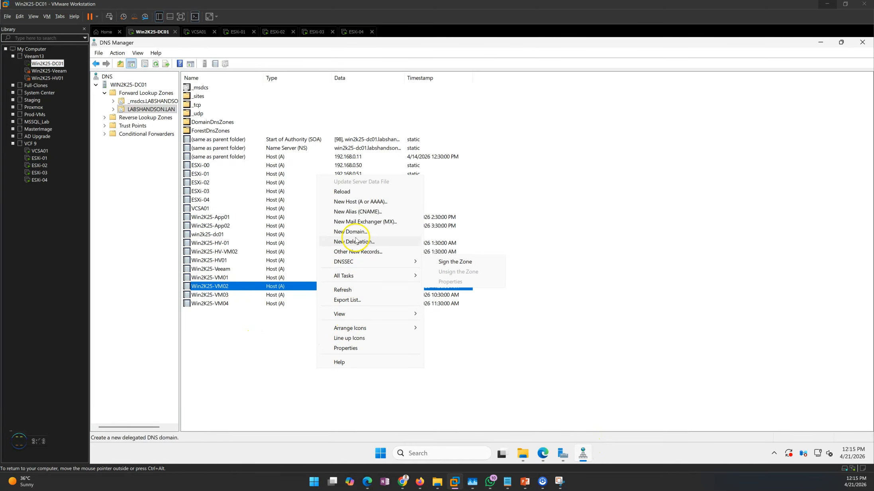
pyautogui.click(356, 202)
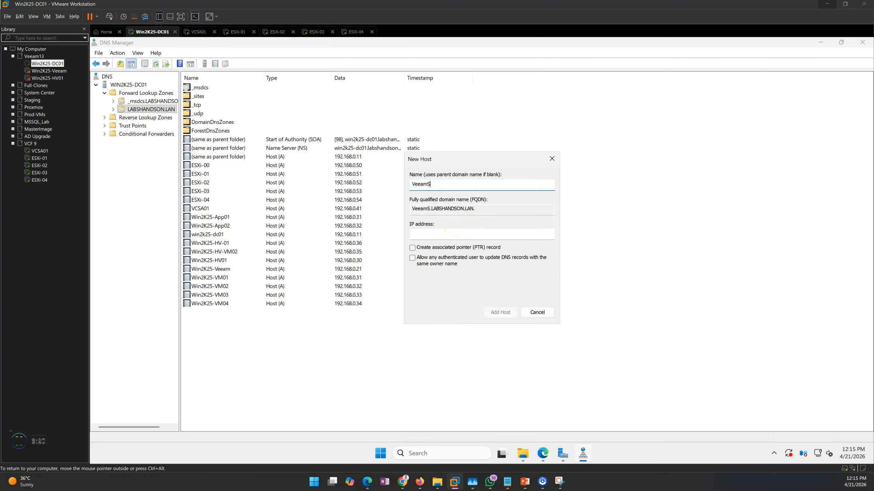
pyautogui.write('VeeamSA')
pyautogui.click(413, 248)
pyautogui.click(418, 235)
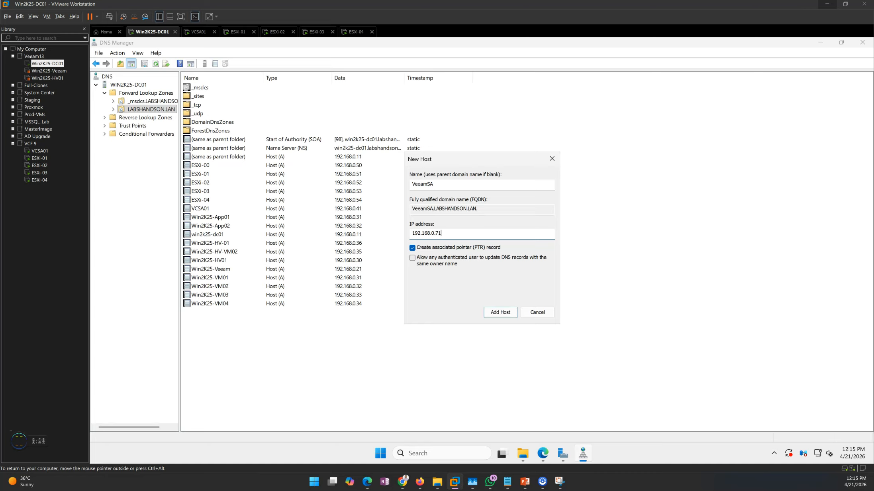
pyautogui.click(503, 314)
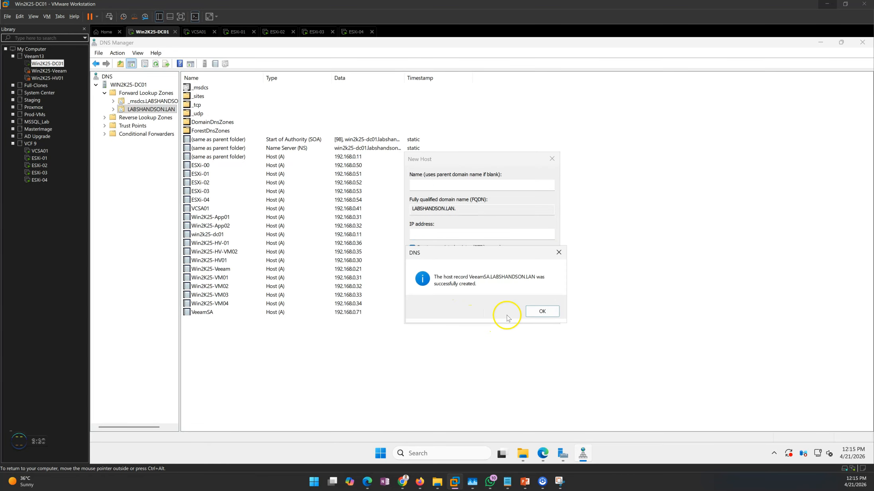
pyautogui.click(542, 312)
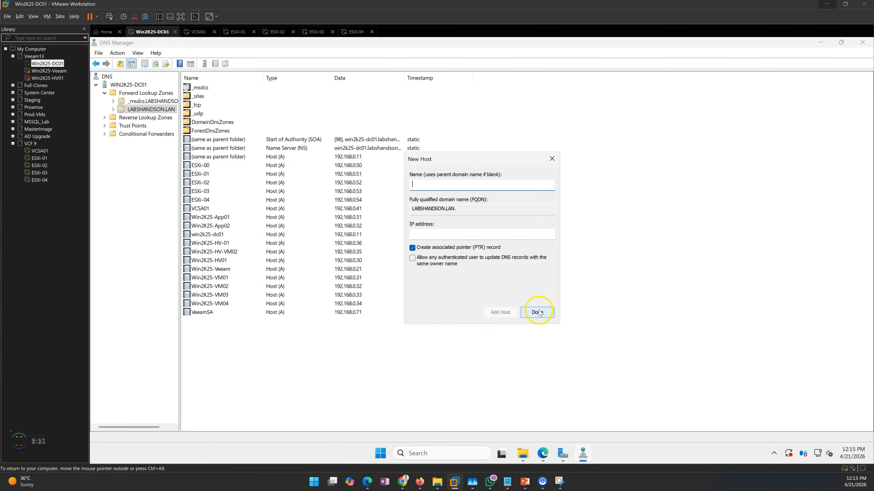
pyautogui.click(541, 312)
pyautogui.click(221, 312)
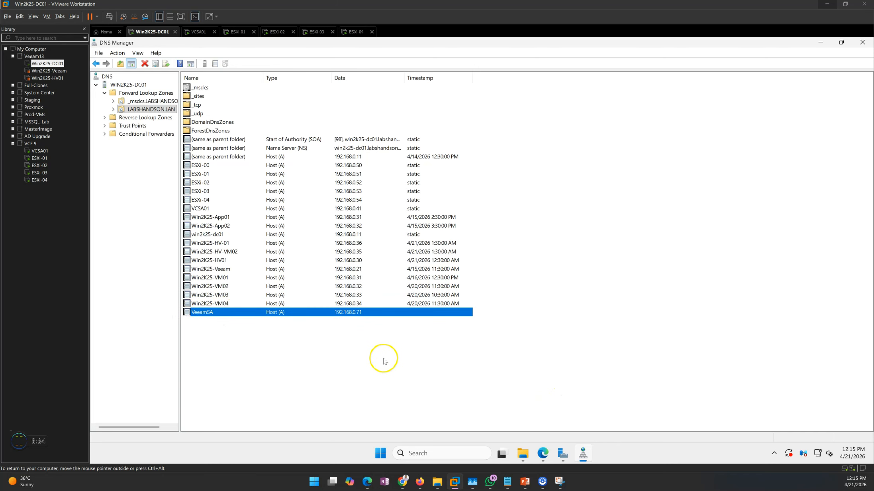
pyautogui.click(583, 452)
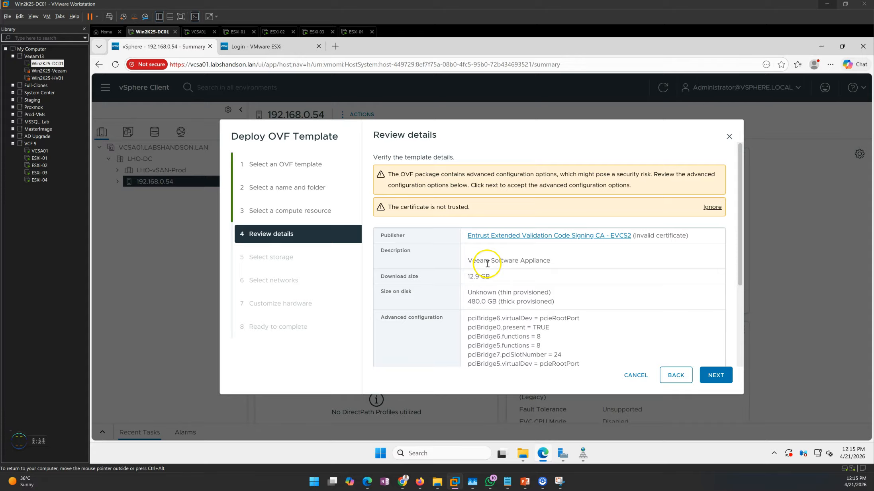
# Review the appliance template's description and thin-provisioned size on disk.
pyautogui.moveTo(467, 266); pyautogui.dragTo(561, 261)
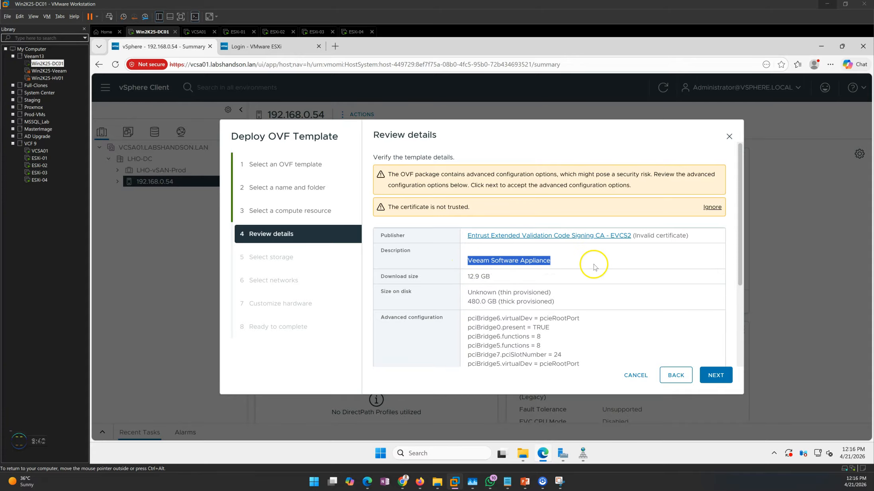
pyautogui.scroll(-3, 737, 248)
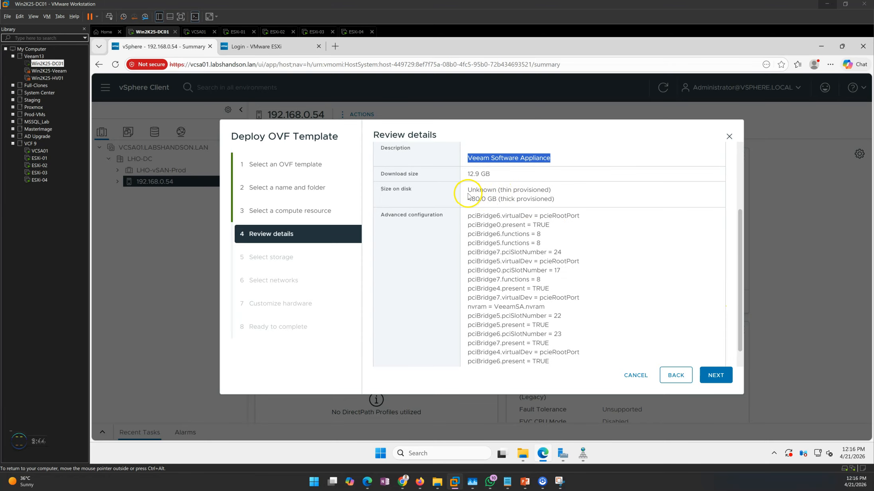
pyautogui.click(468, 192)
pyautogui.moveTo(469, 193); pyautogui.dragTo(561, 196)
pyautogui.click(541, 205)
pyautogui.moveTo(470, 191); pyautogui.dragTo(567, 193)
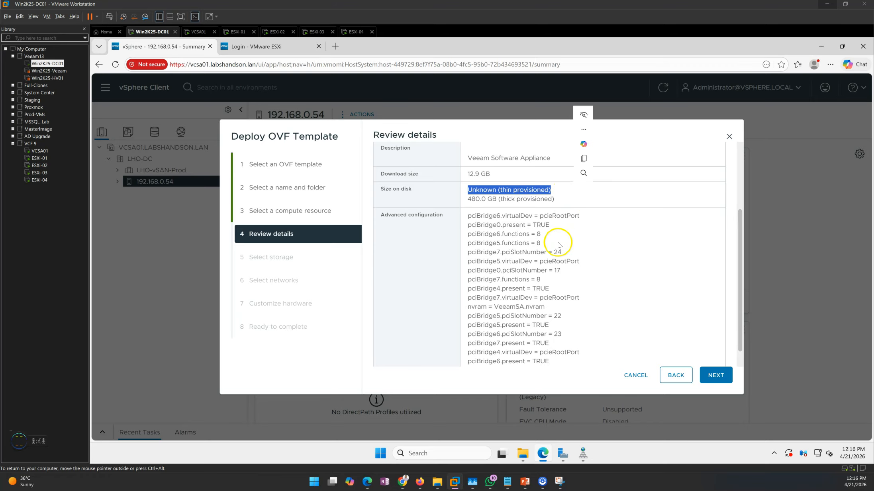
# Check the advanced configuration lines, then select the ESXi-04_Local datastore.
pyautogui.scroll(-1, 544, 295)
pyautogui.moveTo(475, 194); pyautogui.dragTo(552, 342)
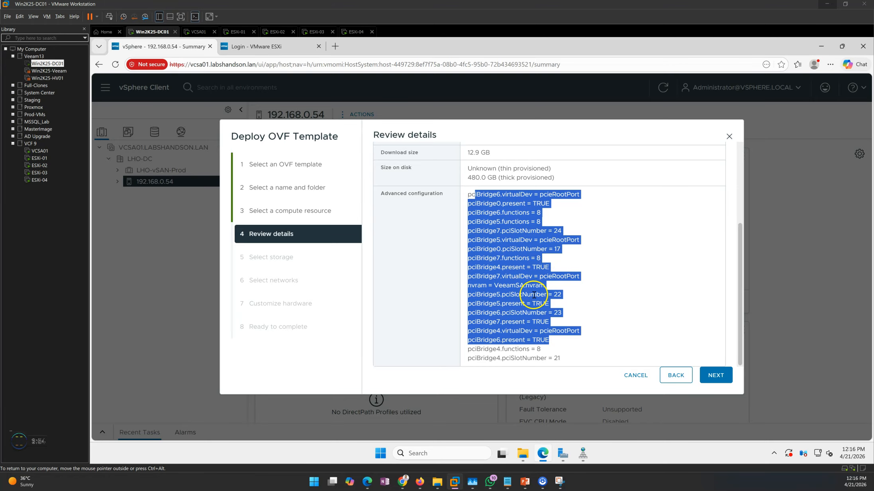
pyautogui.click(621, 305)
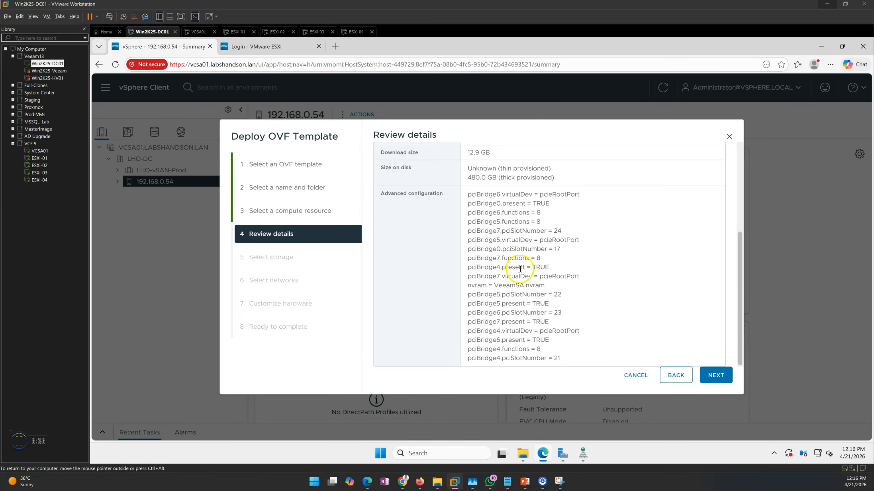
pyautogui.click(719, 374)
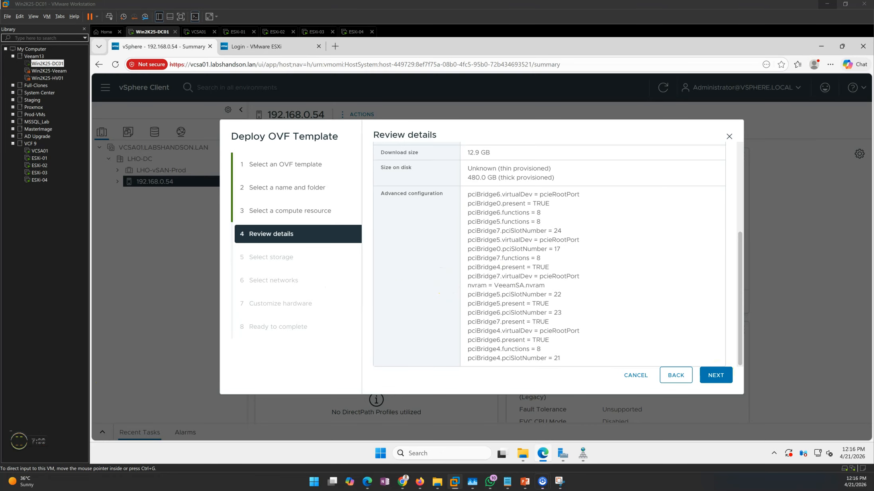
pyautogui.click(381, 254)
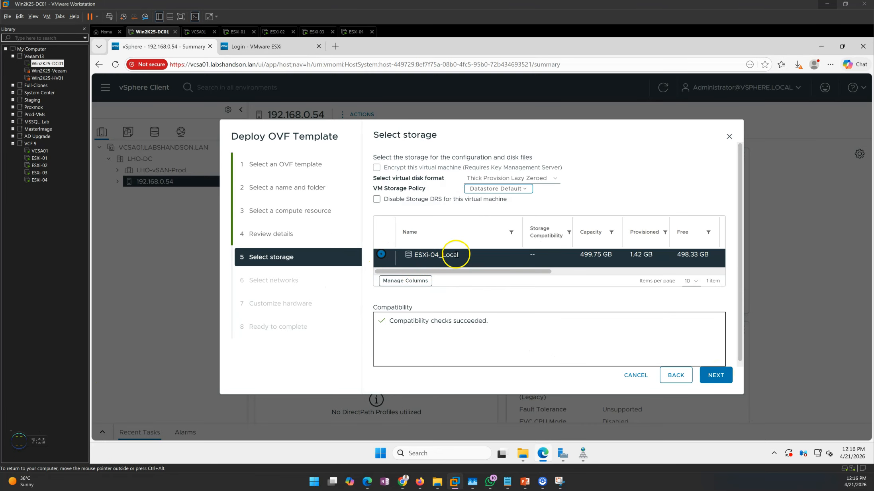
# Set the virtual disk format to Thin Provision.
pyautogui.click(496, 179)
pyautogui.click(488, 215)
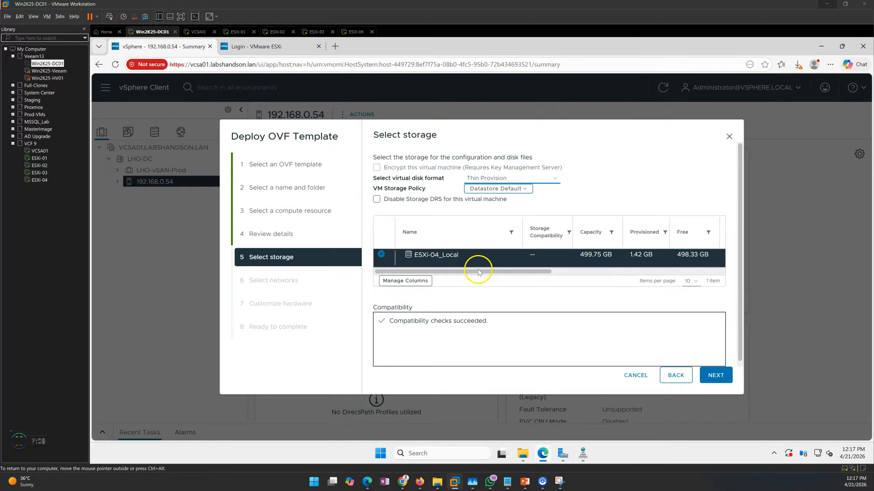
pyautogui.click(480, 179)
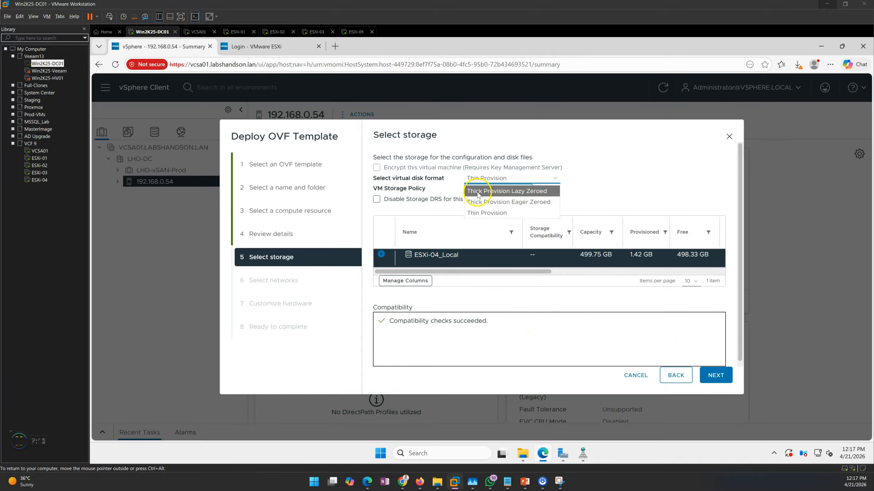
pyautogui.click(651, 180)
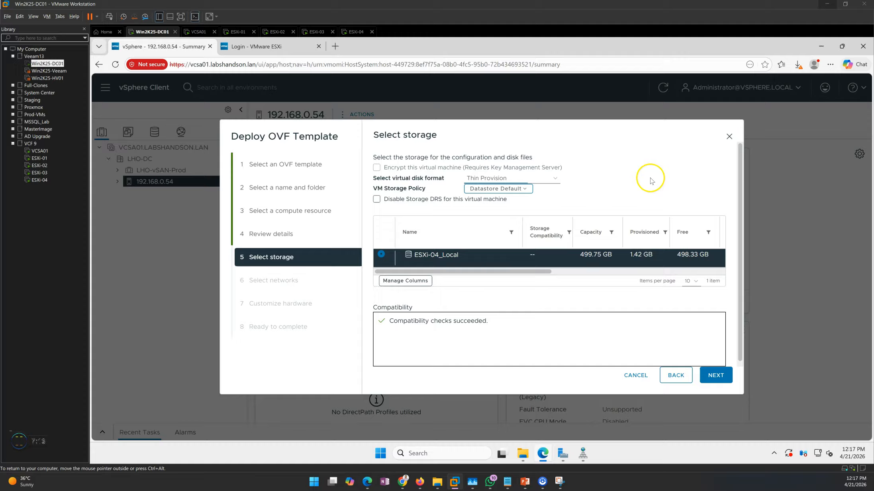
# Keep VM Network as the destination network with Static - Manual IP allocation.
pyautogui.click(715, 375)
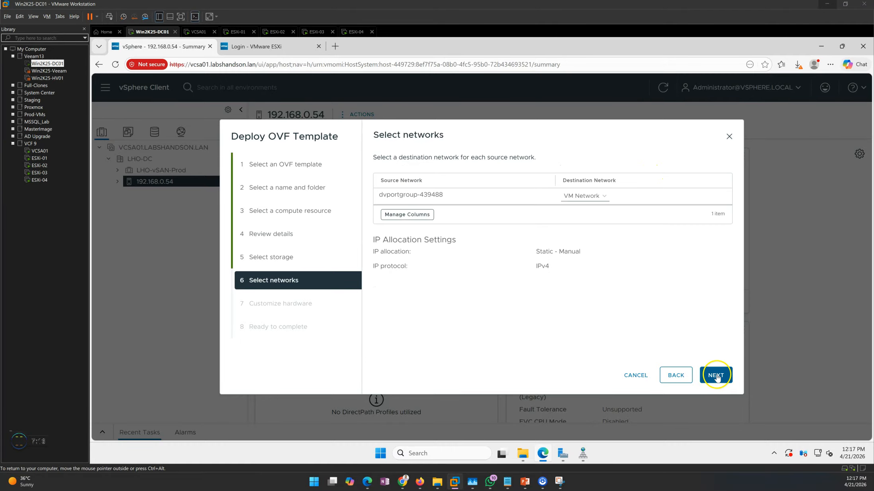
pyautogui.click(595, 202)
pyautogui.click(591, 207)
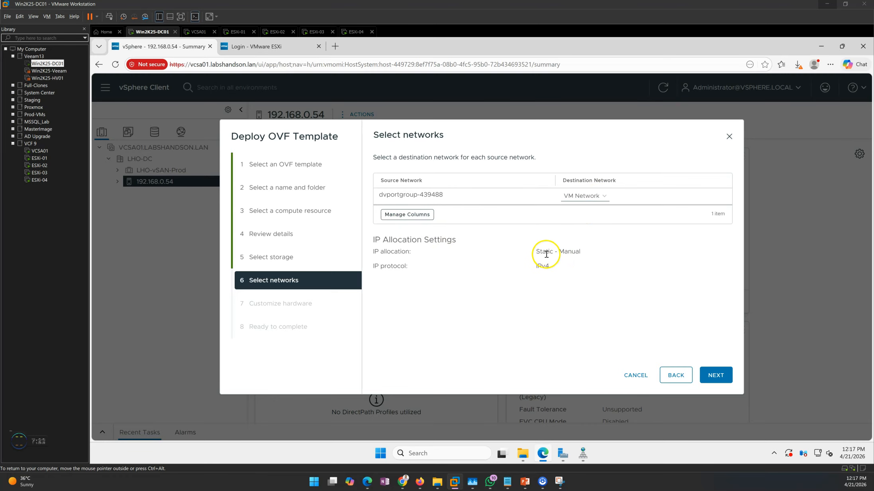
pyautogui.moveTo(534, 251); pyautogui.dragTo(587, 254)
pyautogui.click(610, 293)
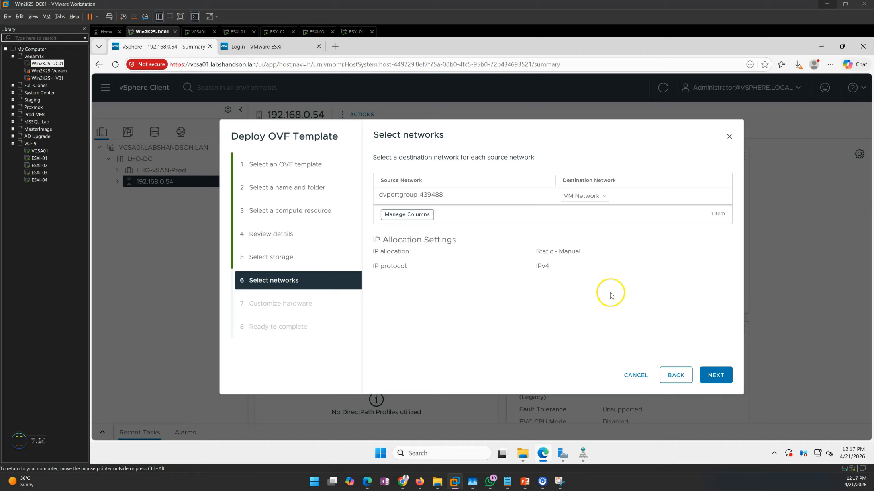
# Set the appliance's CPU count to 4 in Customize hardware.
pyautogui.click(723, 377)
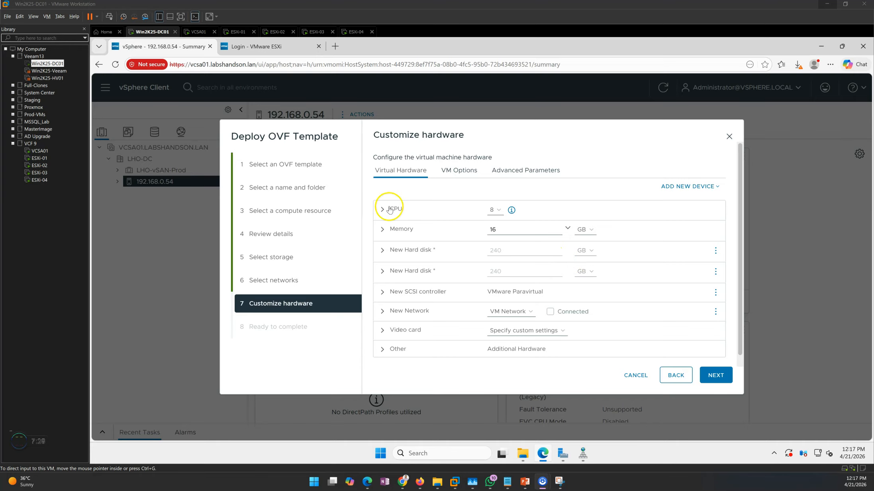
pyautogui.click(383, 210)
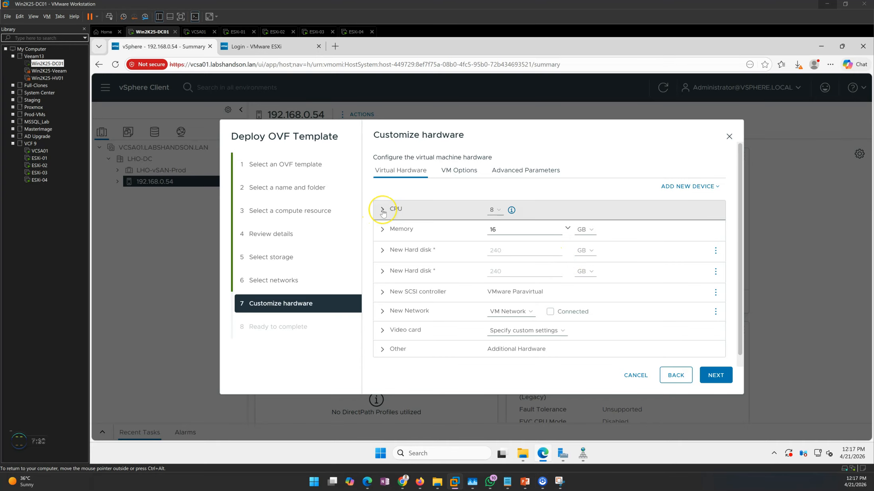
pyautogui.click(510, 210)
pyautogui.click(495, 210)
pyautogui.click(493, 251)
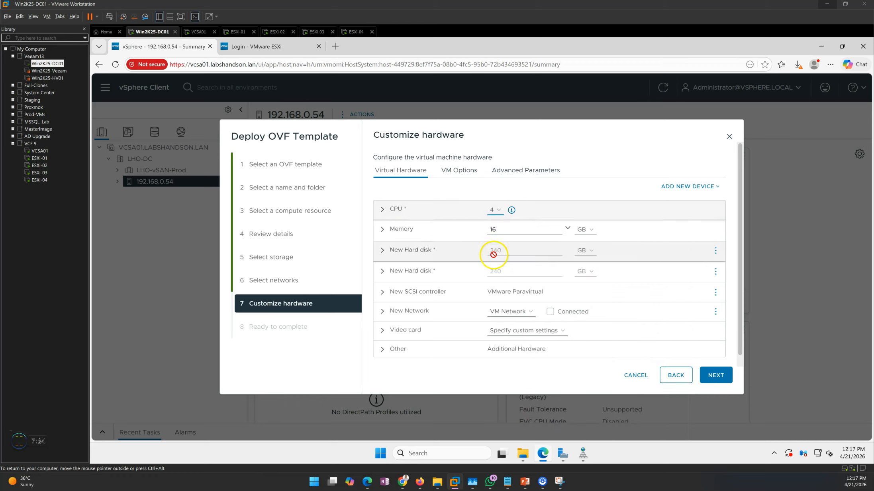
pyautogui.click(382, 210)
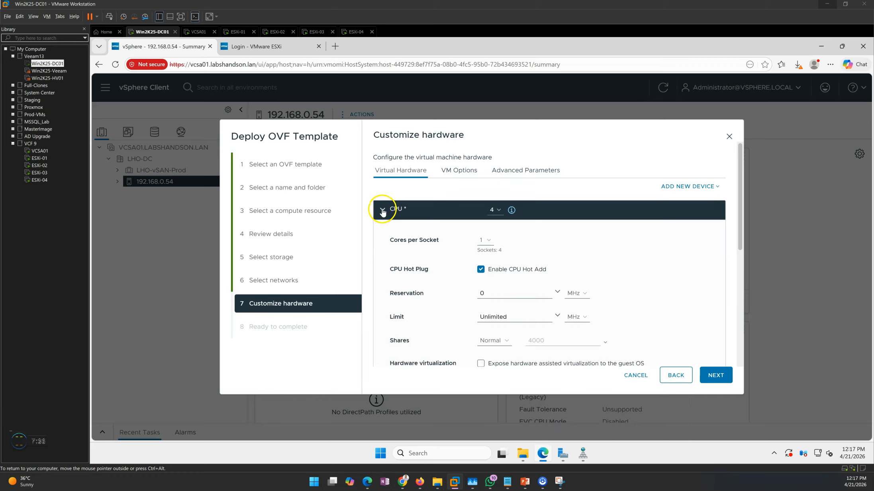
pyautogui.click(382, 211)
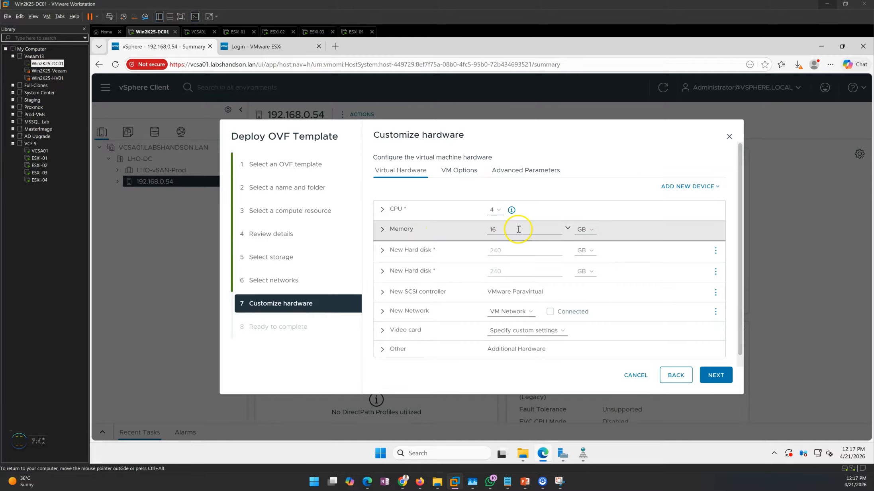
# Check the memory and network adapter settings, then finish the VeeamSA deployment.
pyautogui.click(478, 229)
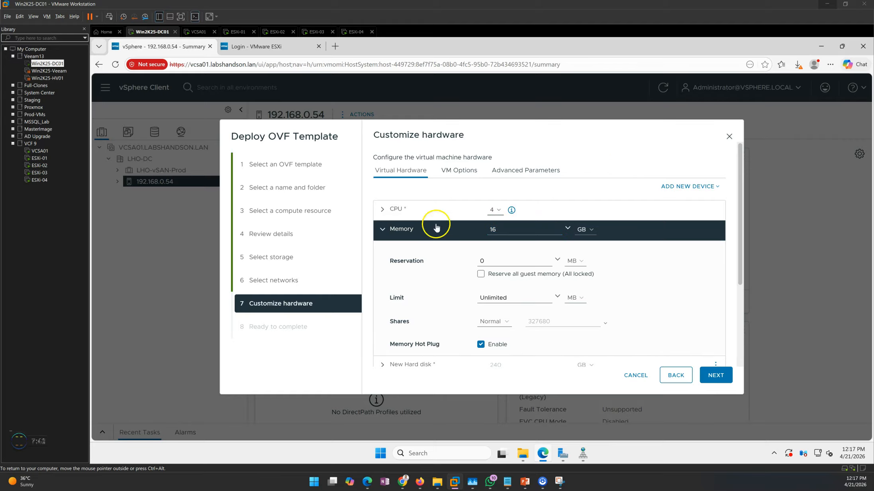
pyautogui.click(401, 231)
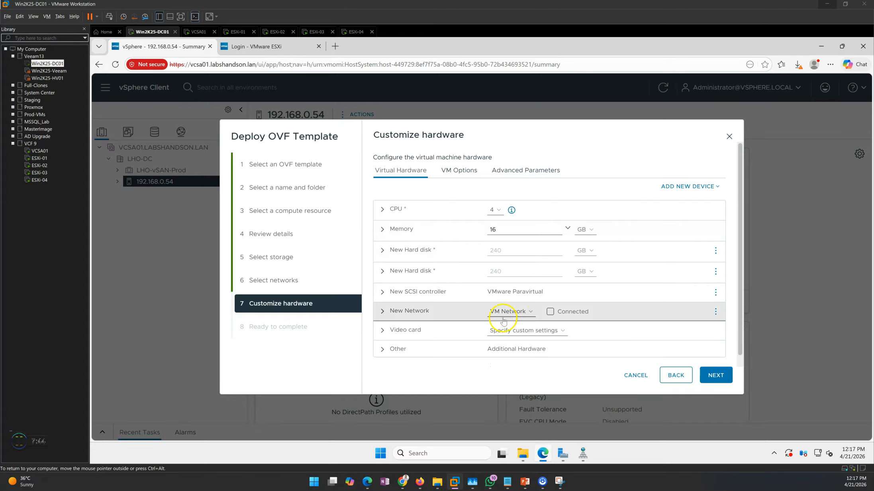
pyautogui.click(390, 314)
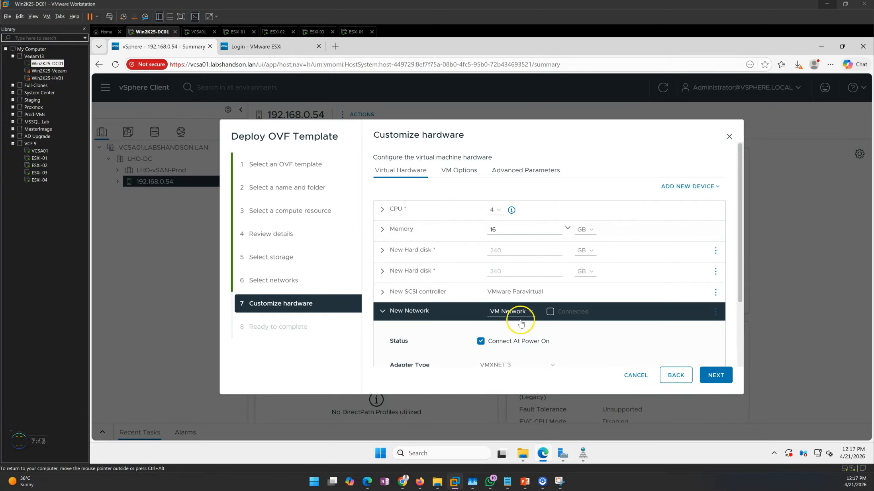
pyautogui.click(403, 311)
pyautogui.moveTo(737, 247); pyautogui.dragTo(737, 259)
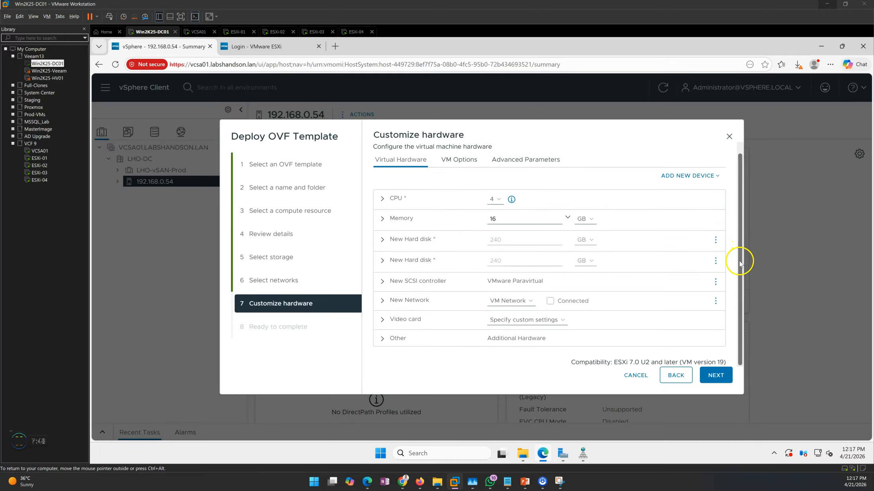
pyautogui.click(717, 376)
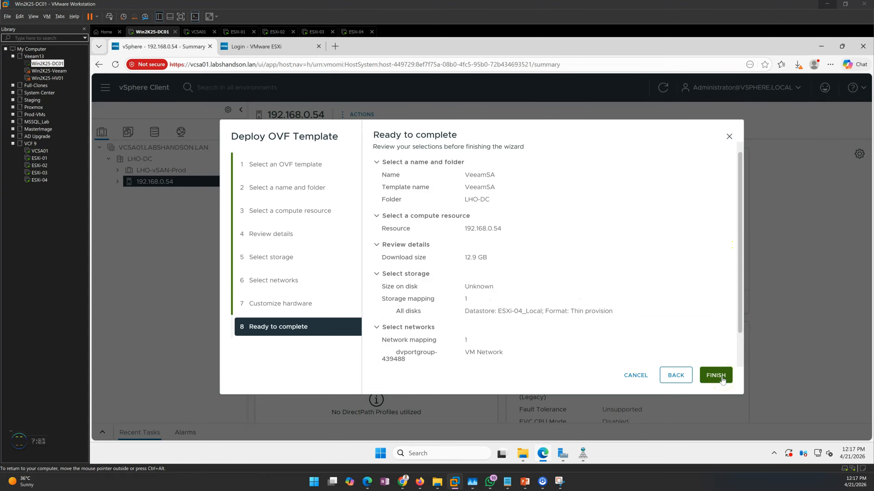
pyautogui.click(720, 376)
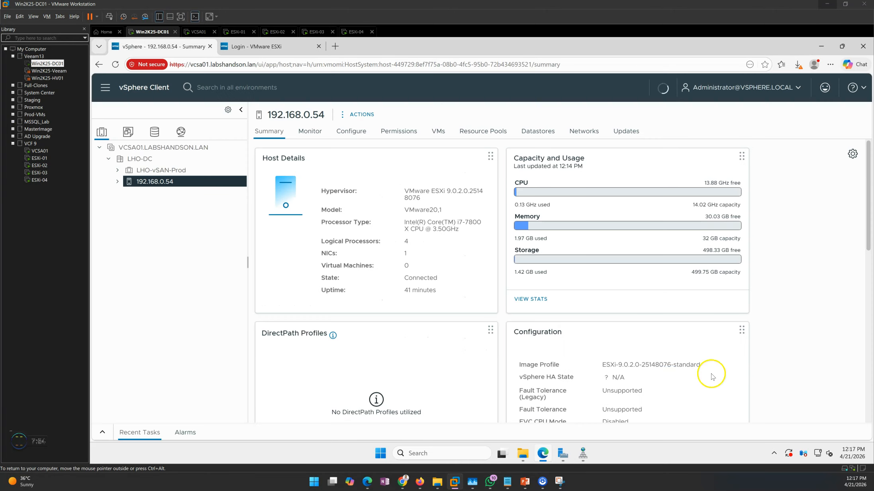
# Open VeeamSA's summary and watch Recent Tasks until Deploy OVF template and Import OVF package complete.
pyautogui.click(103, 434)
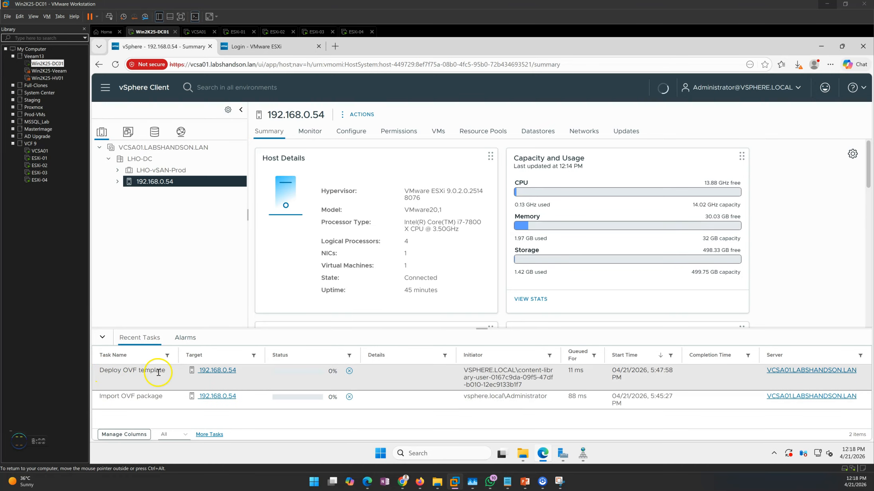
pyautogui.click(117, 181)
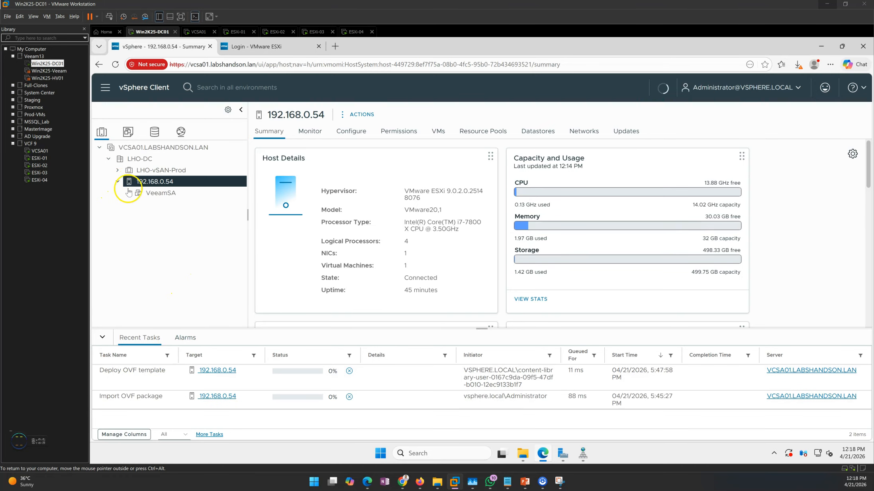
pyautogui.click(161, 192)
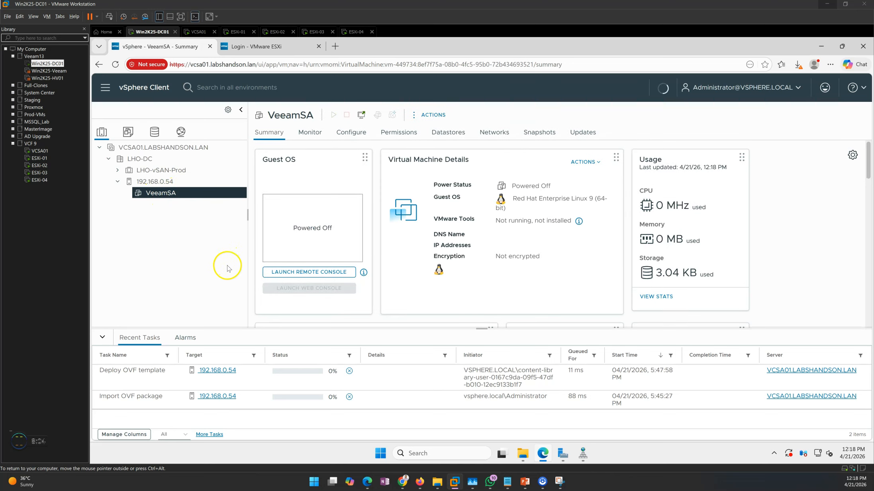
pyautogui.moveTo(481, 329); pyautogui.dragTo(481, 321)
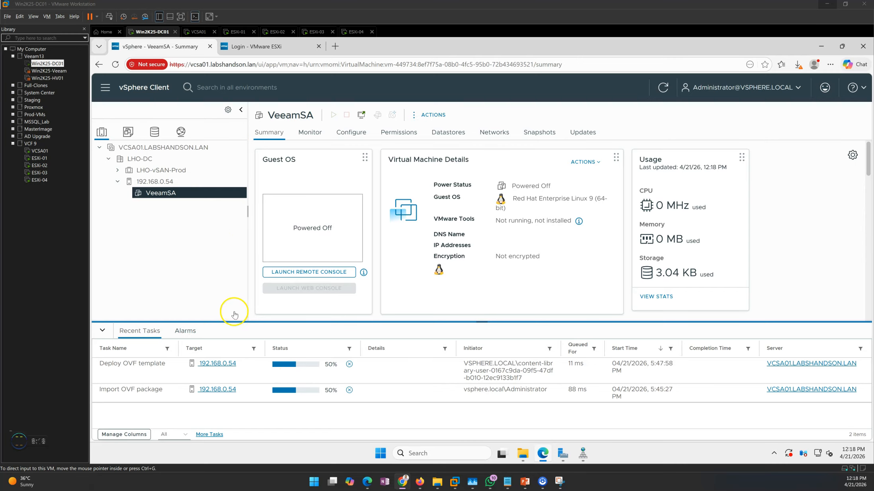
pyautogui.click(215, 238)
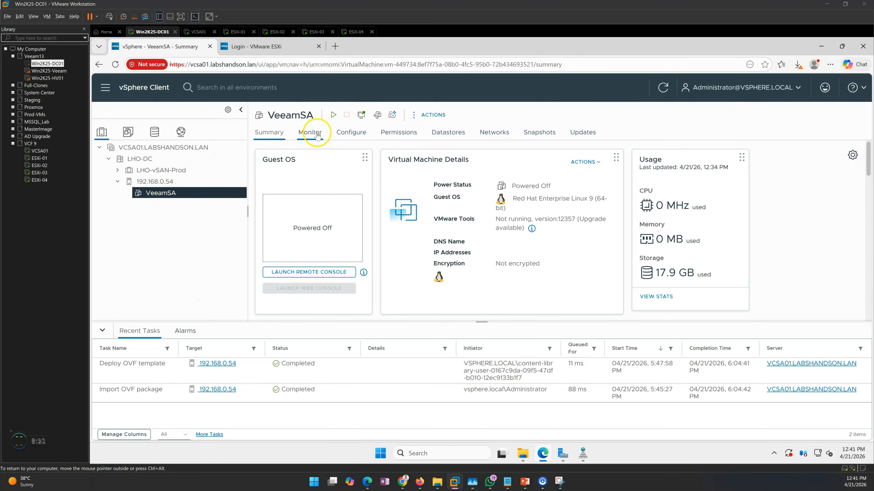
# Inspect VeeamSA's Edit Settings hardware and close it without changes.
pyautogui.rightClick(185, 191)
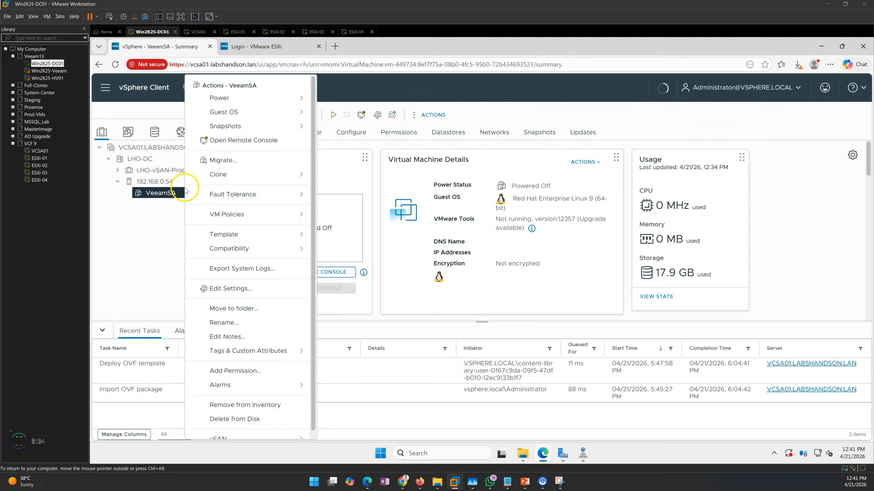
pyautogui.click(223, 288)
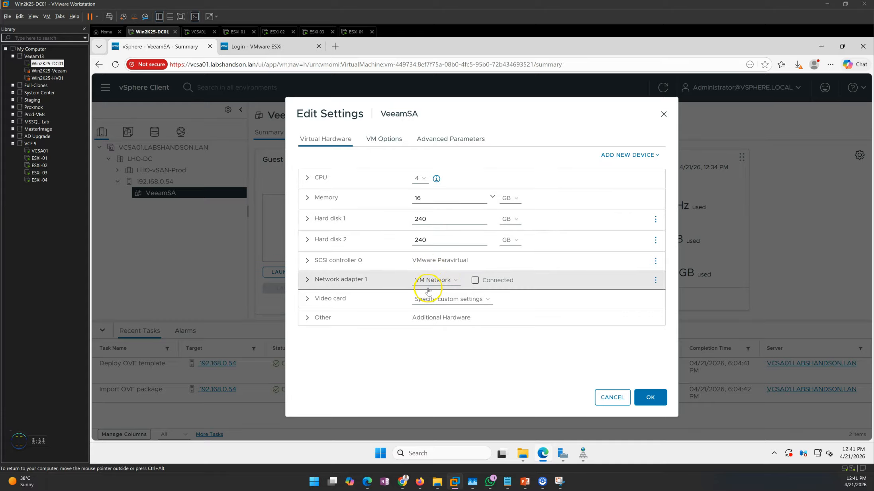
pyautogui.click(612, 397)
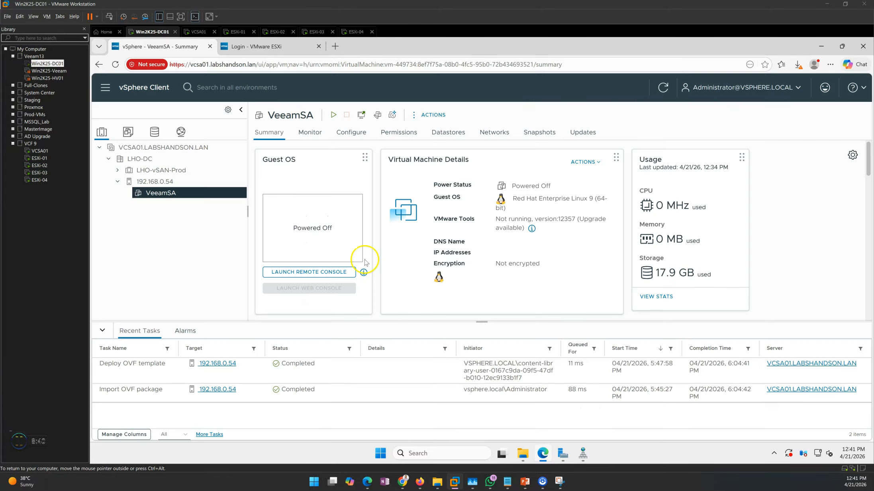
# Power on VeeamSA and launch its remote console.
pyautogui.click(332, 116)
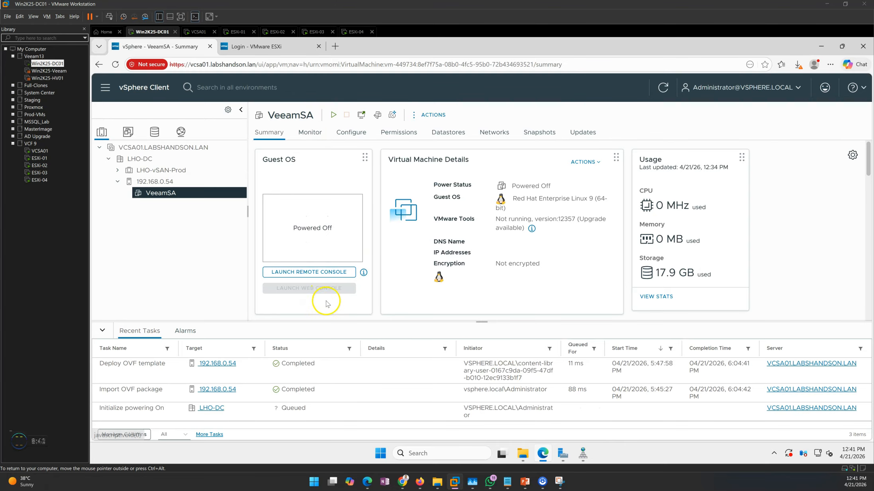
pyautogui.click(103, 333)
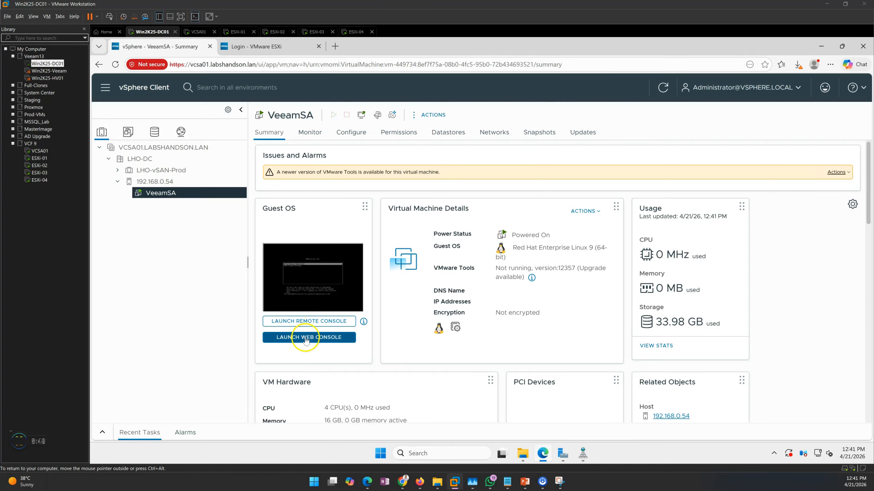
pyautogui.click(307, 321)
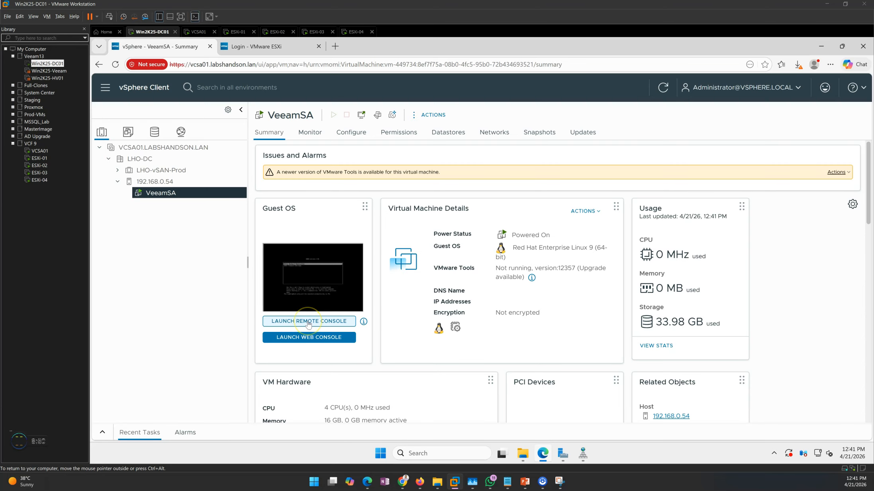
# Reposition the VMware Remote Console window and release input from the VM.
pyautogui.click(821, 47)
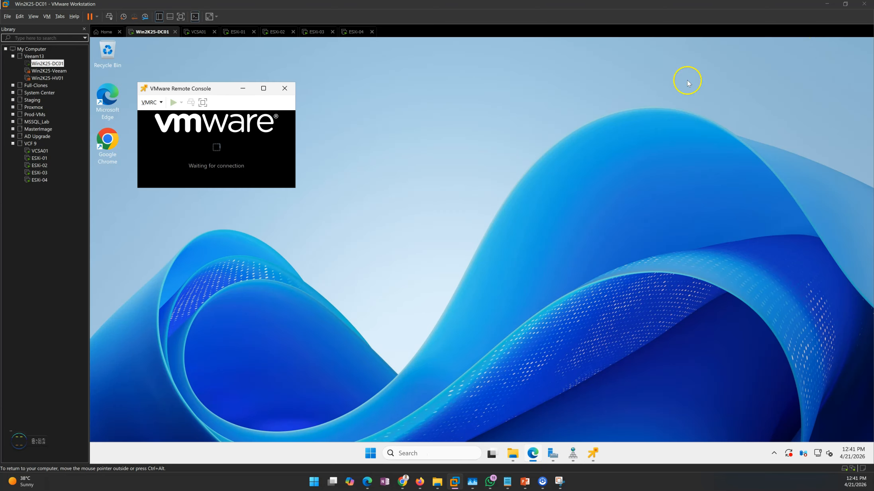
pyautogui.moveTo(241, 88); pyautogui.dragTo(270, 84)
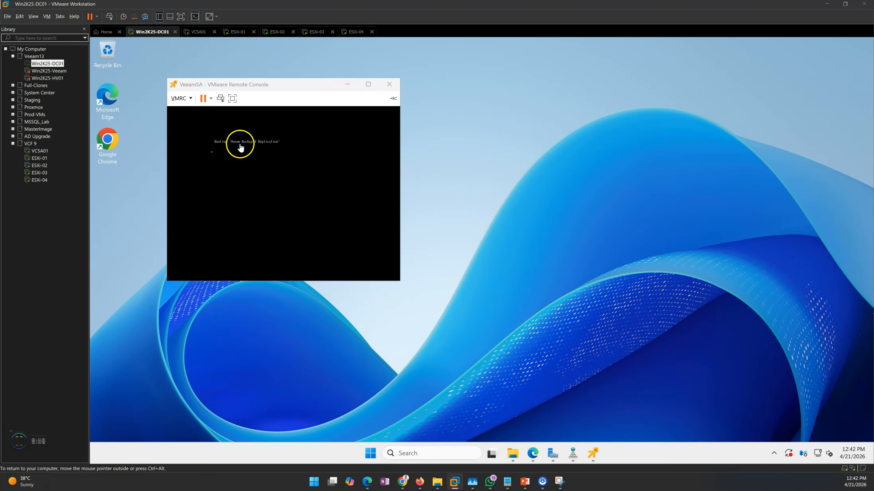
pyautogui.click(274, 84)
pyautogui.moveTo(274, 84); pyautogui.dragTo(298, 86)
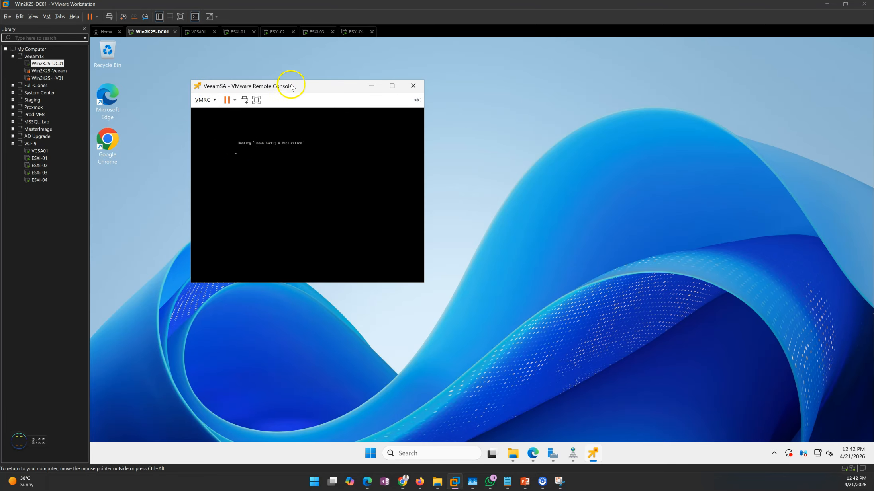
pyautogui.click(272, 335)
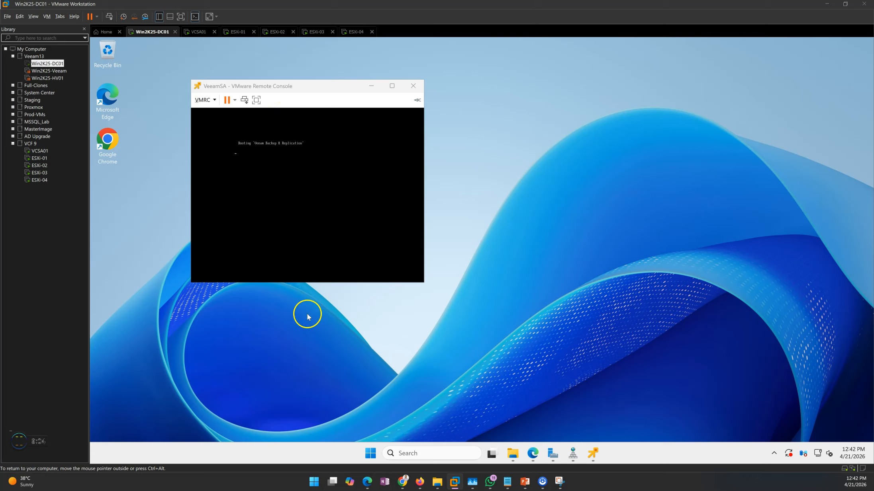
pyautogui.hotkey('ctrl', 'alt')
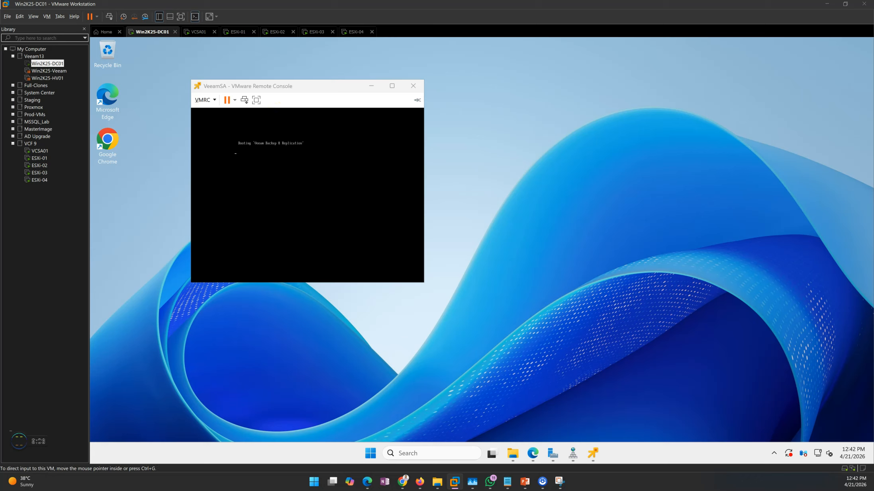
pyautogui.hotkey('alt', 'Tab')
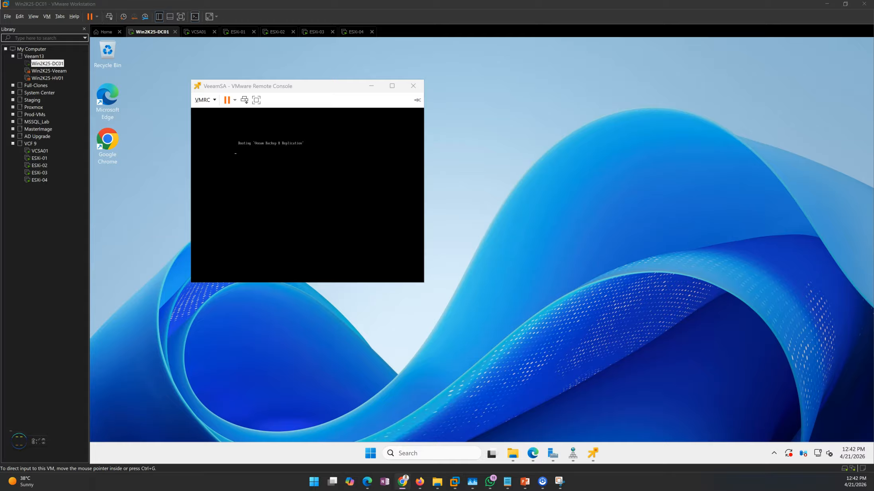
pyautogui.click(244, 234)
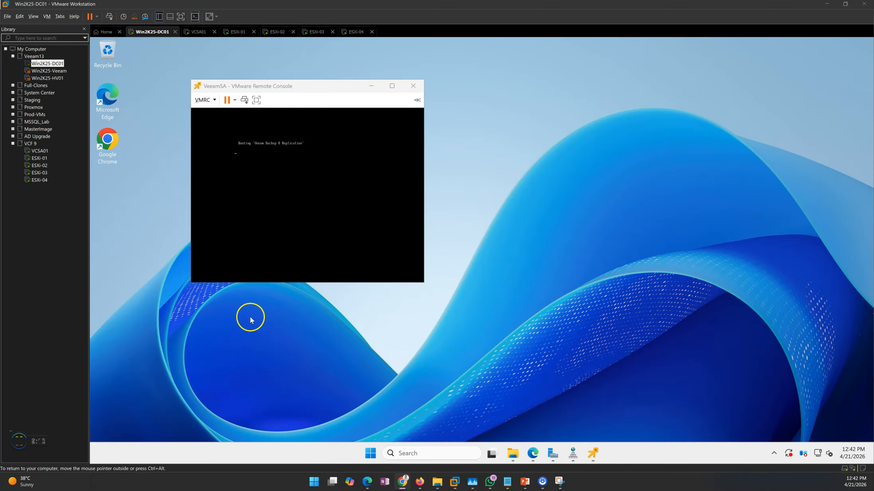
pyautogui.click(294, 88)
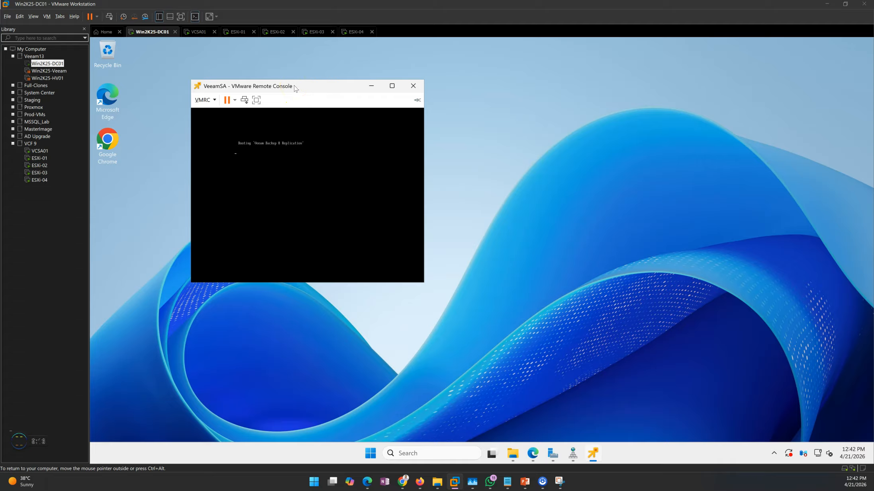
pyautogui.click(293, 341)
pyautogui.click(315, 90)
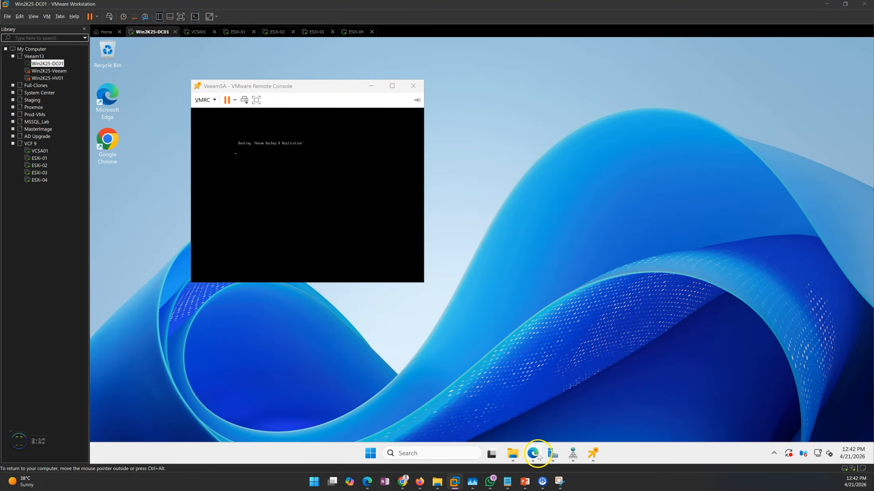
# Confirm VeeamSA's guest OS is Red Hat Enterprise Linux 9, then return to the booting console.
pyautogui.click(533, 454)
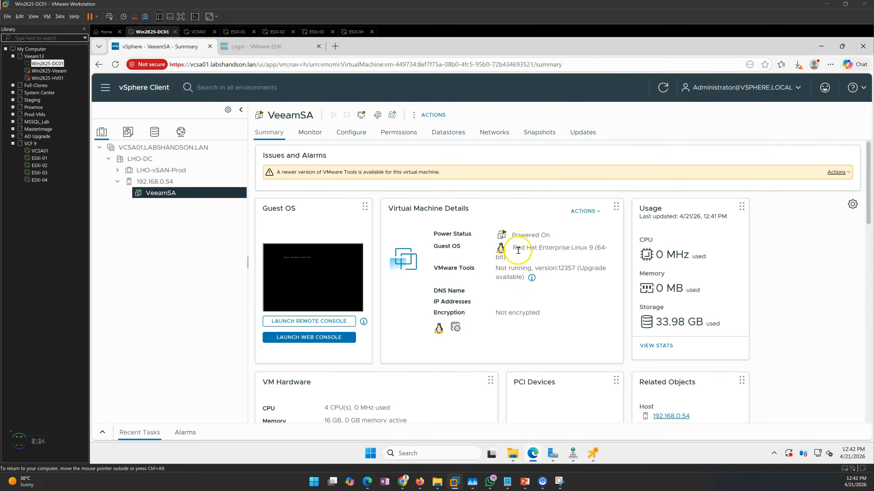
pyautogui.moveTo(513, 247); pyautogui.dragTo(593, 249)
pyautogui.click(574, 254)
pyautogui.click(532, 454)
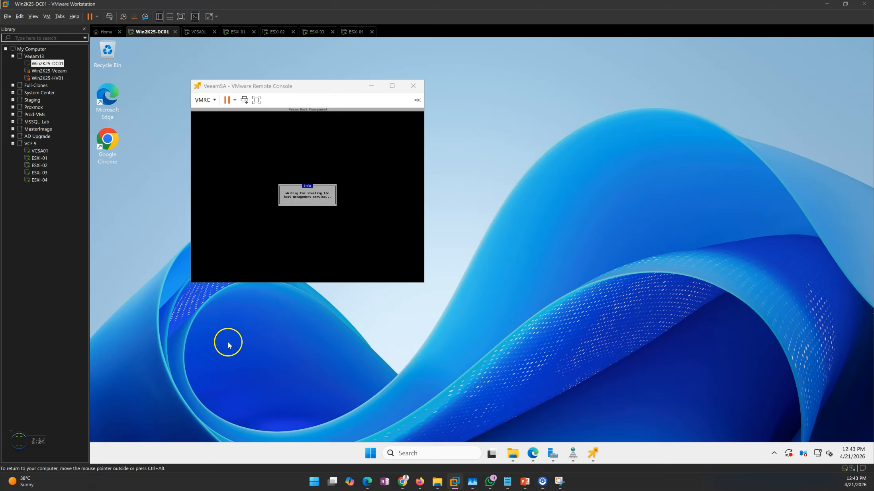
pyautogui.click(295, 88)
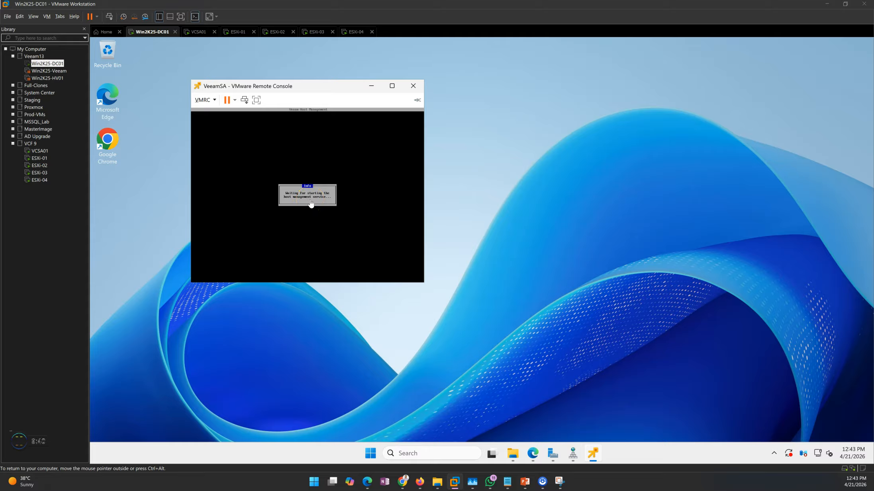
pyautogui.moveTo(302, 88); pyautogui.dragTo(318, 90)
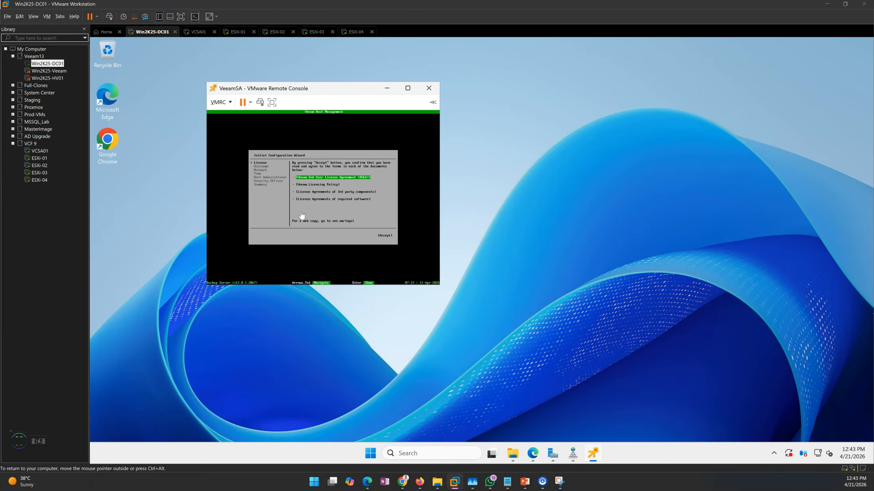
# Accept the appliance license agreements in the console wizard.
pyautogui.click(302, 216)
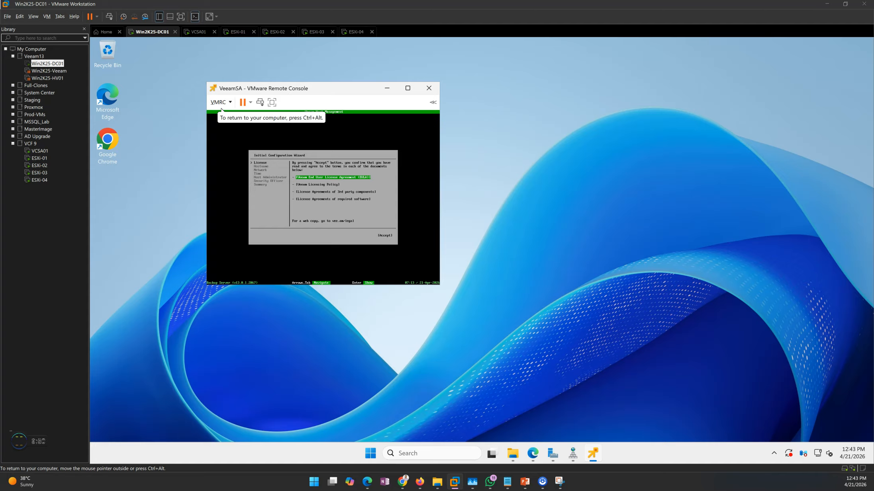
pyautogui.press('Down')
pyautogui.press('Down')
pyautogui.press('Down')
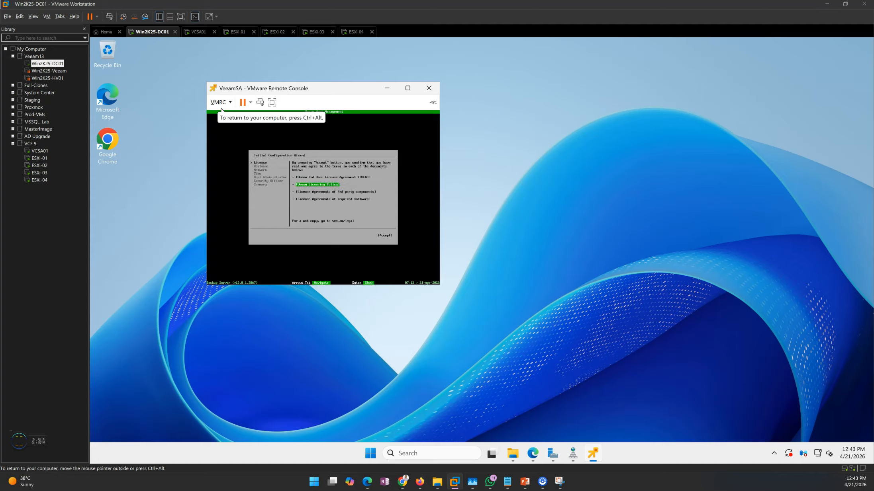
pyautogui.press('Down')
pyautogui.press('Down')
pyautogui.press('Down')
pyautogui.press('Down')
pyautogui.press('Down')
pyautogui.press('Down')
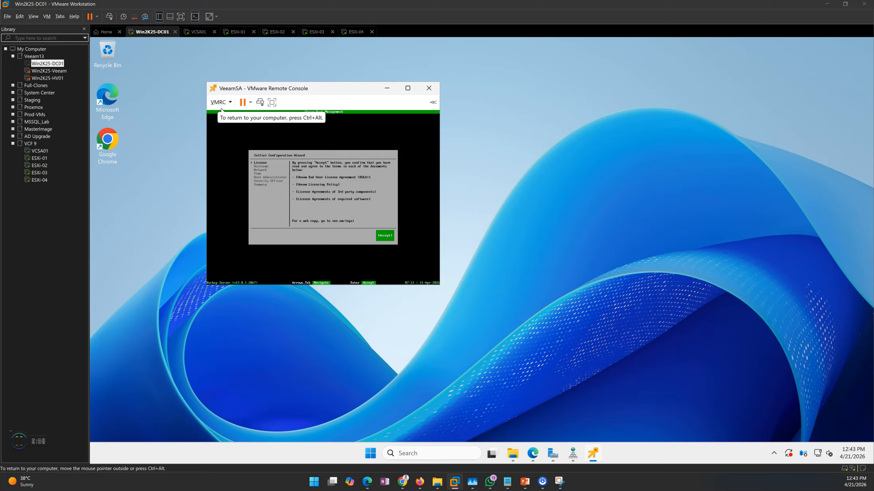
pyautogui.press('Return')
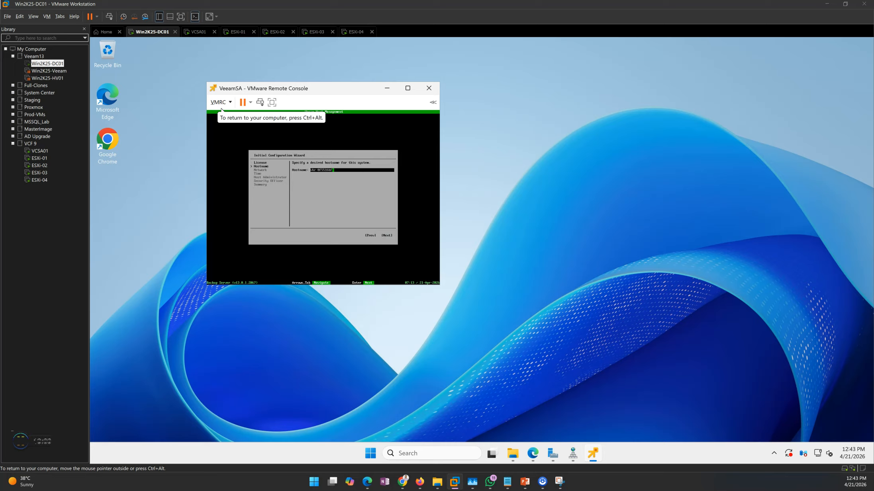
# Replace the appliance hostname with Veeam and continue to the Network step.
pyautogui.press('BackSpace')
pyautogui.press('BackSpace')
pyautogui.press('BackSpace')
pyautogui.press('BackSpace')
pyautogui.press('BackSpace')
pyautogui.press('BackSpace')
pyautogui.press('BackSpace')
pyautogui.press('BackSpace')
pyautogui.press('BackSpace')
pyautogui.press('BackSpace')
pyautogui.press('BackSpace')
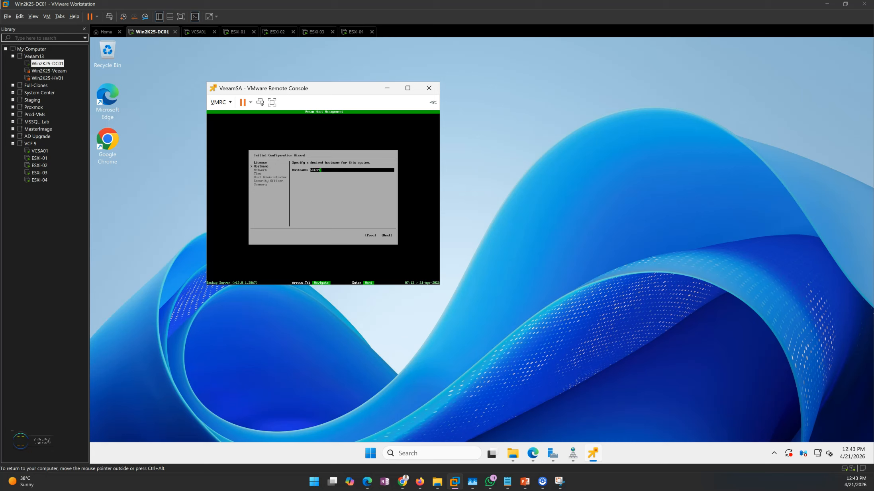
pyautogui.press('BackSpace')
pyautogui.press('BackSpace')
pyautogui.press('BackSpace')
pyautogui.write('Veeam')
pyautogui.press('Tab')
pyautogui.press('Return')
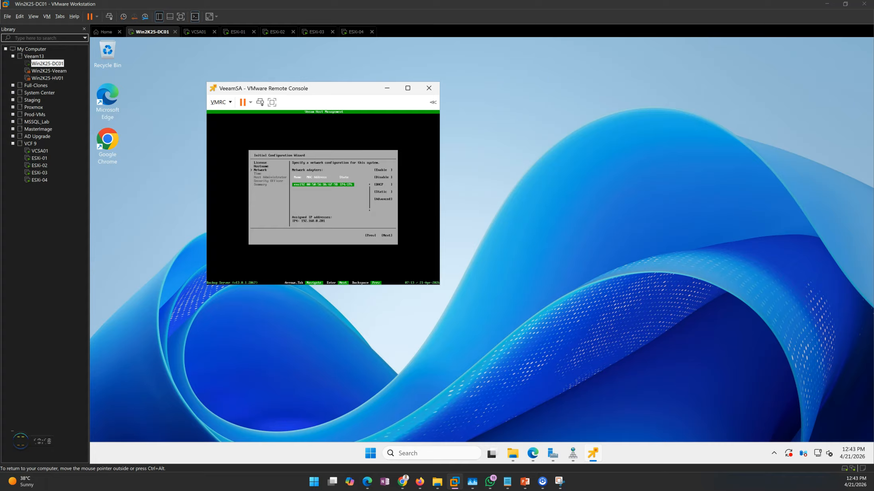
# Switch ens192 to static IPv4 and enter address 192.168.0.71 with mask 255.255.255.0.
pyautogui.press('Tab')
pyautogui.press('Down')
pyautogui.press('Down')
pyautogui.press('Down')
pyautogui.press('Return')
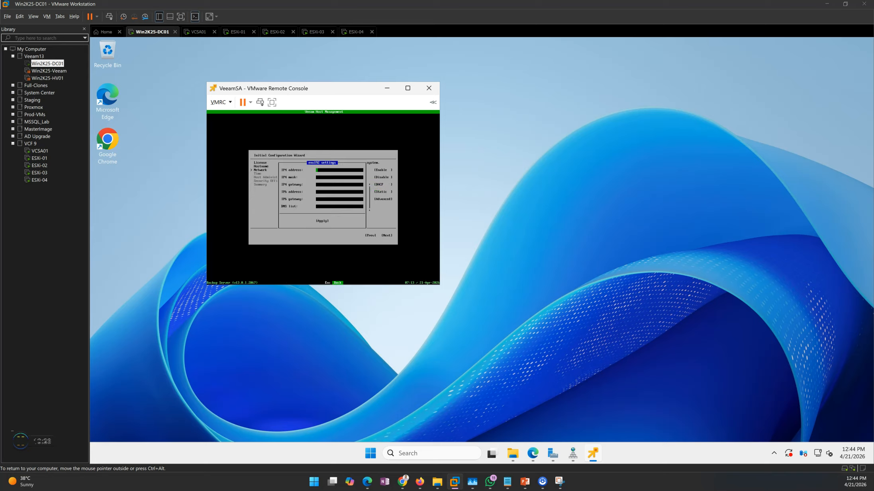
pyautogui.press('Up')
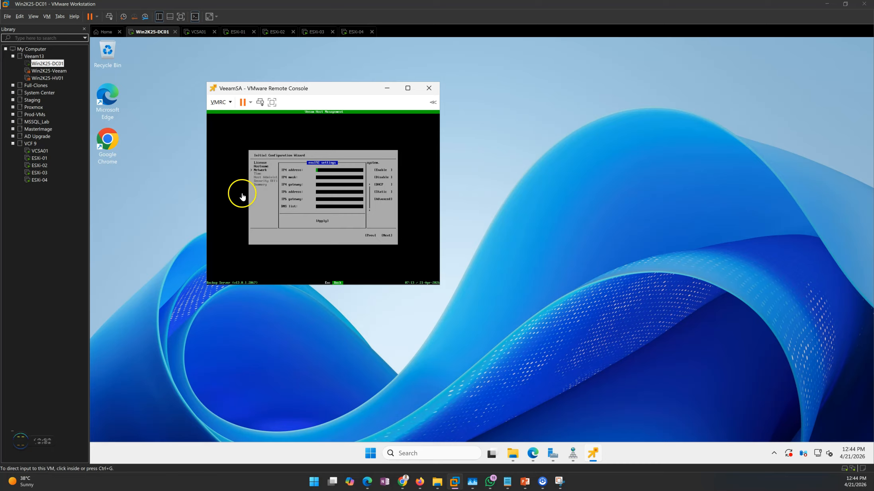
pyautogui.click(321, 184)
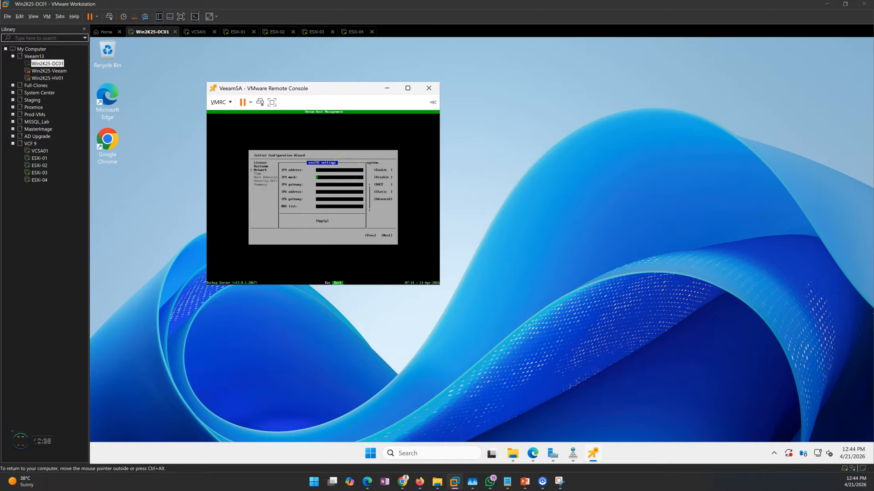
pyautogui.write('192.168.0.71255.255.255.0192.168.0.')
# Complete gateway 192.168.0.1 and DNS 192.168.0.11, then apply the ens192 settings.
pyautogui.press('Left')
pyautogui.press('Left')
pyautogui.press('Down')
pyautogui.write('192.168.0.11')
pyautogui.press('Tab')
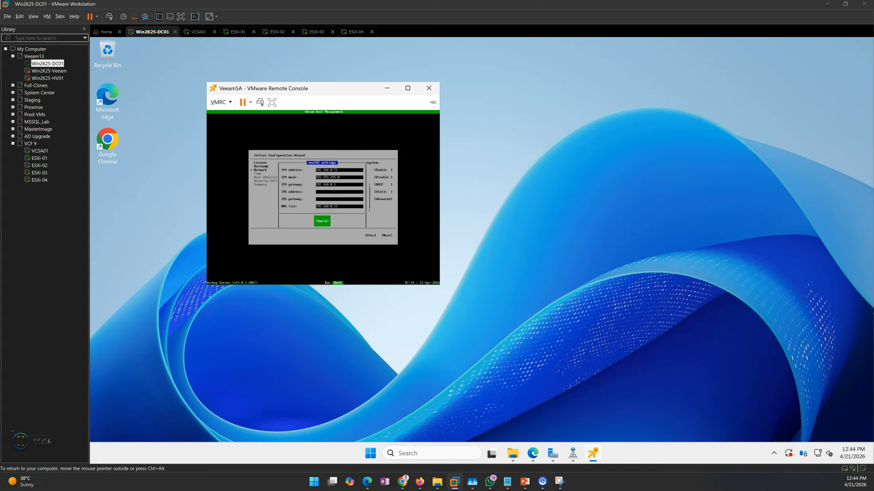
pyautogui.press('Return')
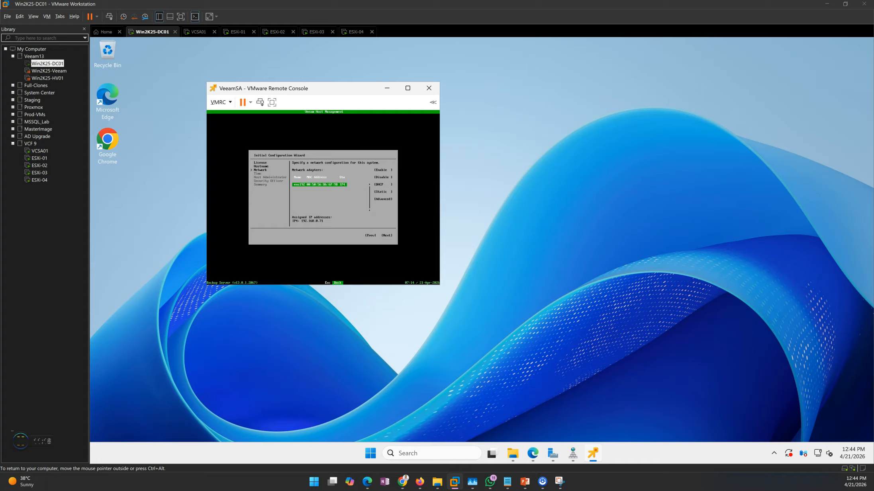
pyautogui.press('Tab')
pyautogui.press('Down')
pyautogui.press('Down')
pyautogui.press('Down')
pyautogui.press('Down')
pyautogui.press('Down')
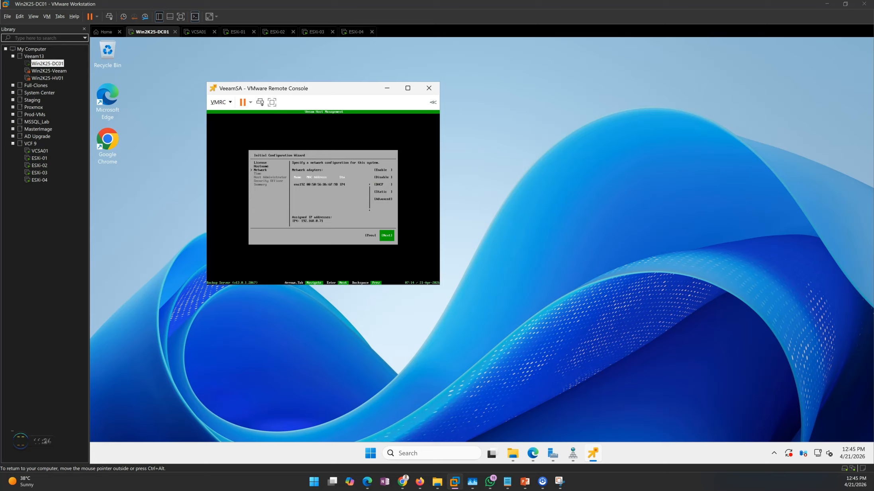
# Accept the Time settings (Etc/UTC, NTP time.nist.gov) and advance to the Host Administrator page.
pyautogui.press('Return')
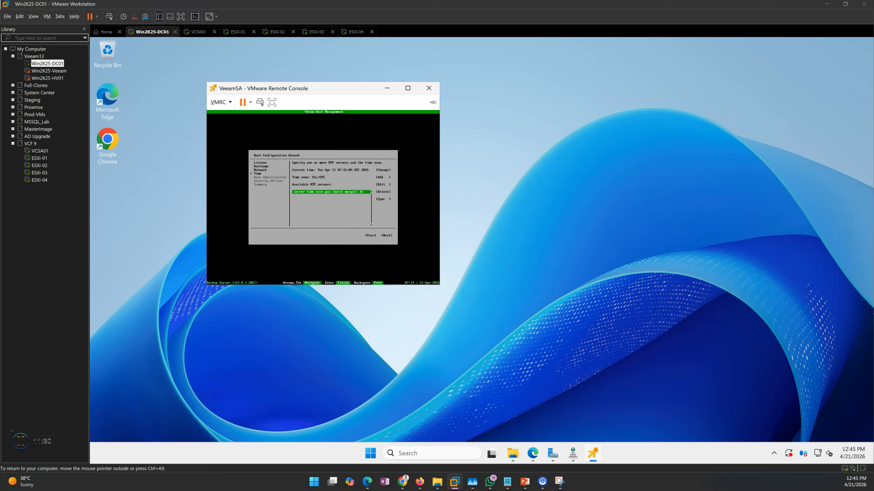
pyautogui.press('Tab')
pyautogui.press('Tab')
pyautogui.press('Tab')
pyautogui.press('Tab')
pyautogui.press('Tab')
pyautogui.press('Tab')
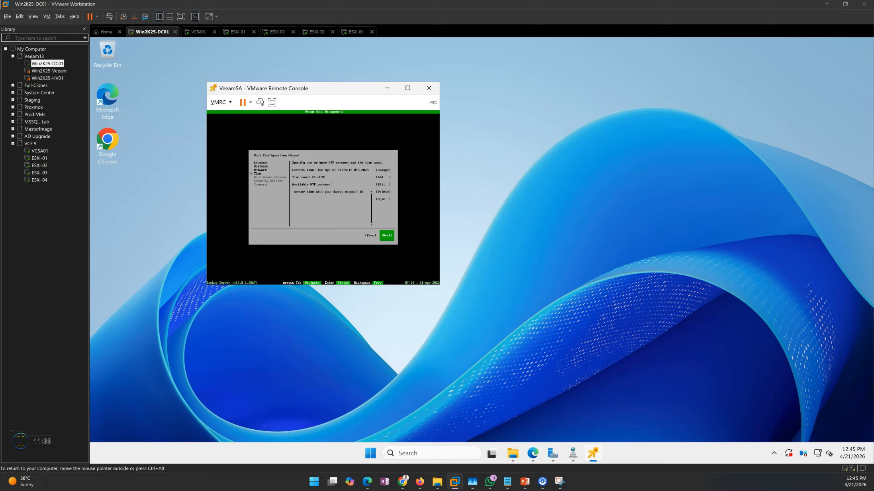
pyautogui.press('Return')
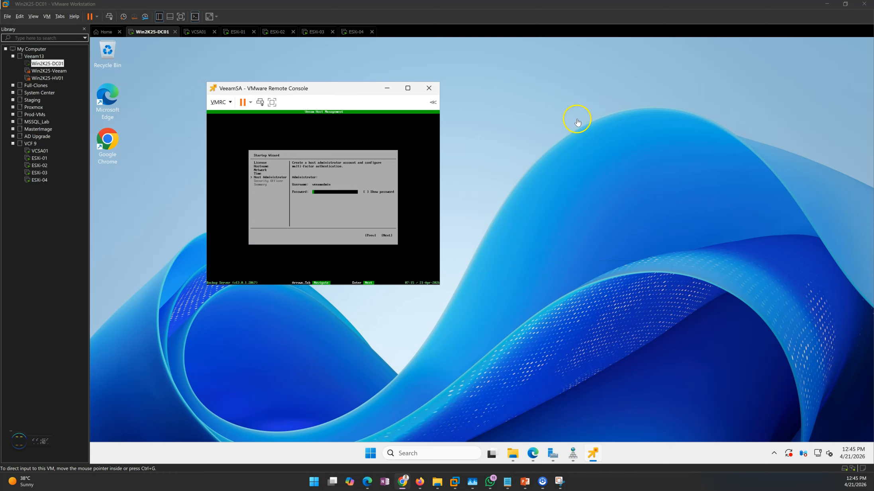
# Enter an initial administrator password on the Host Administrator page.
pyautogui.click(320, 206)
pyautogui.click(322, 207)
pyautogui.press('Tab')
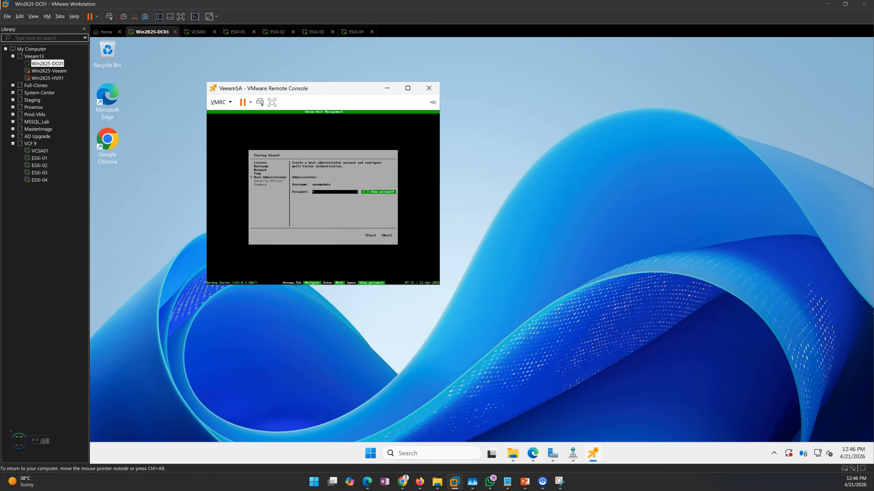
pyautogui.hotkey('shift', 'Tab')
pyautogui.press('Tab')
# Capture a screenshot of the console and submit the administrator password.
pyautogui.click(325, 193)
pyautogui.press('super+shift+s')
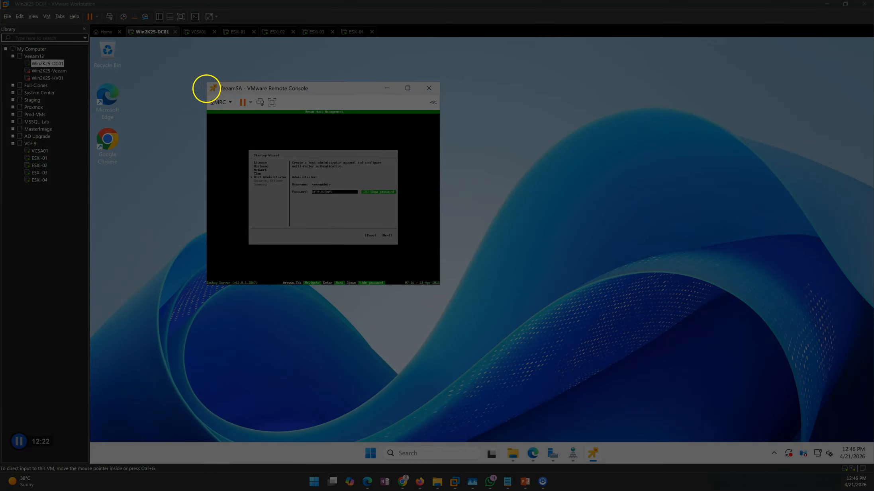
pyautogui.moveTo(204, 81); pyautogui.dragTo(439, 286)
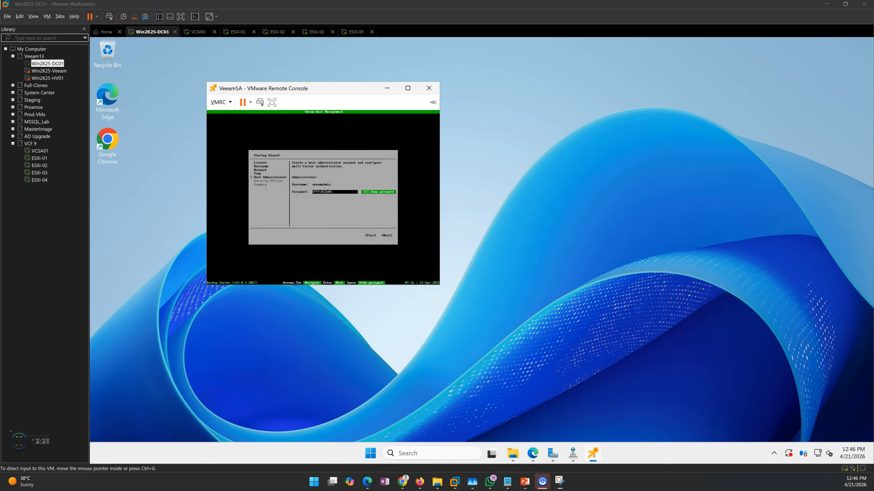
pyautogui.click(329, 192)
pyautogui.press('Tab')
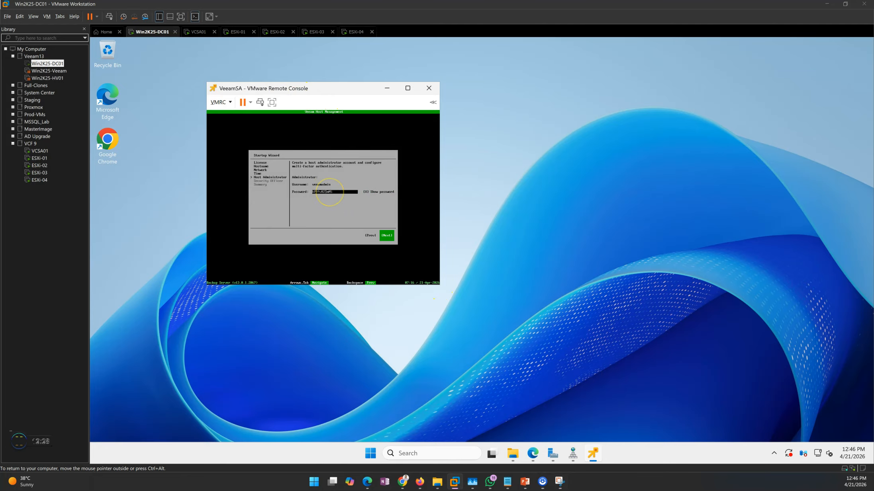
pyautogui.press('Return')
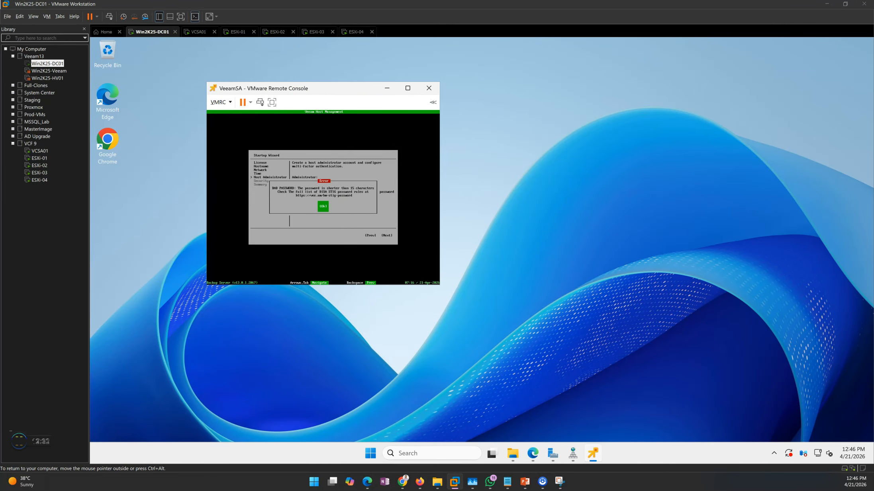
# Dismiss the too-short password error and enter a password of at least 15 characters.
pyautogui.press('Return')
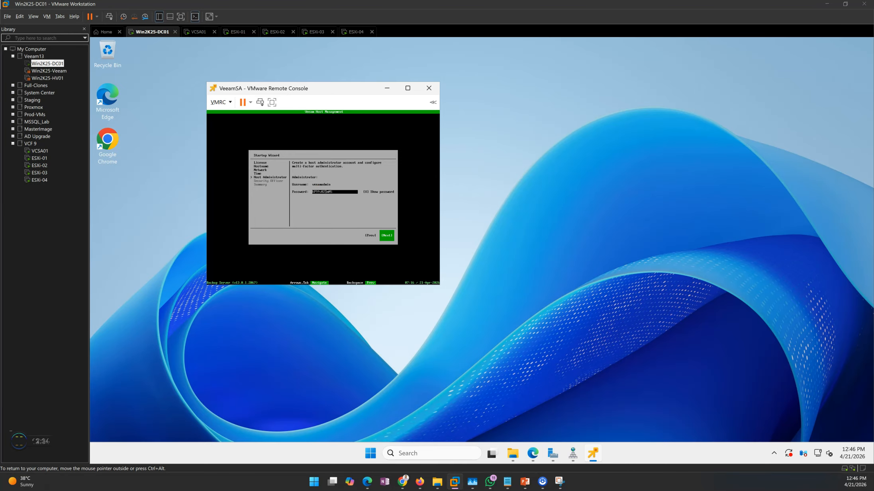
pyautogui.press('Up')
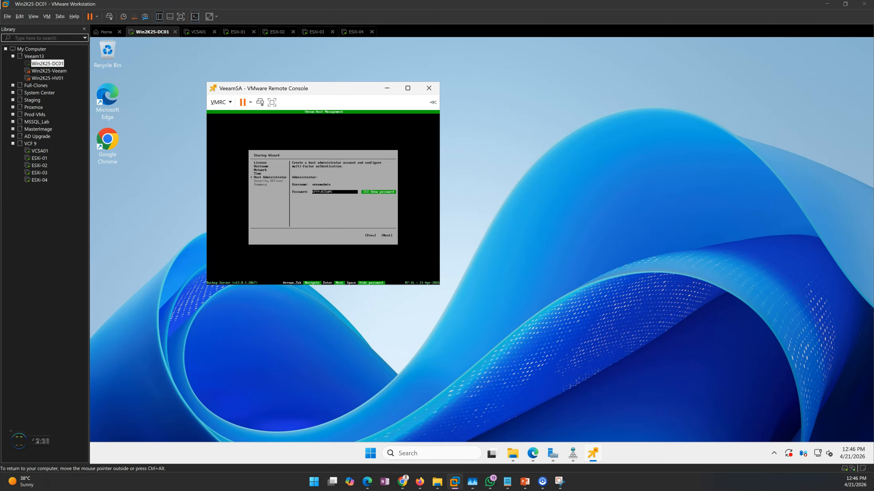
pyautogui.press('Left')
pyautogui.press('super+shift+s')
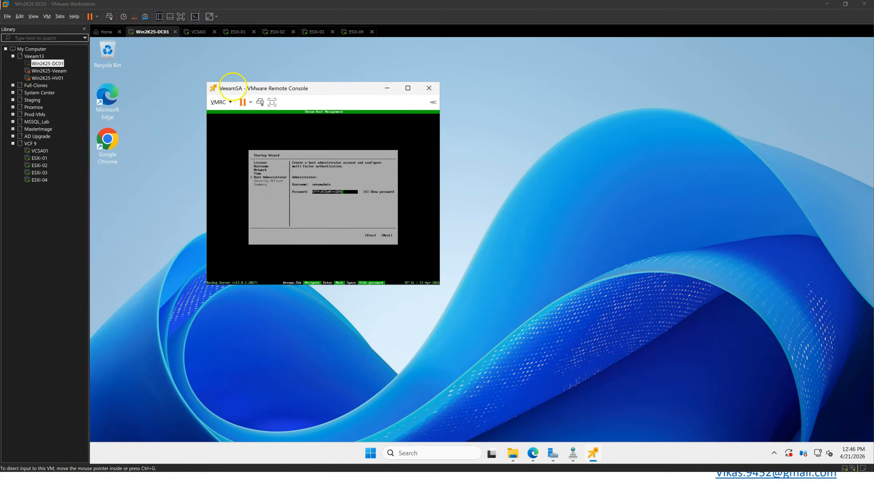
pyautogui.moveTo(207, 80); pyautogui.dragTo(493, 301)
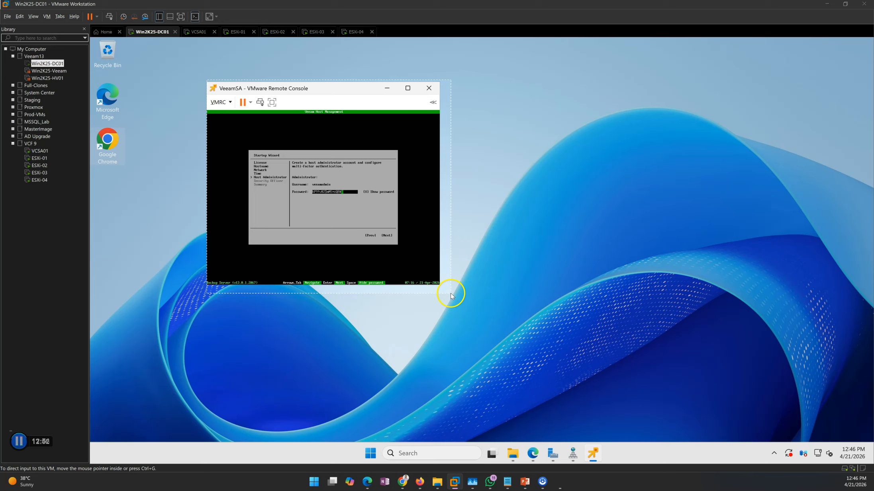
pyautogui.click(318, 220)
pyautogui.press('Tab')
pyautogui.press('Tab')
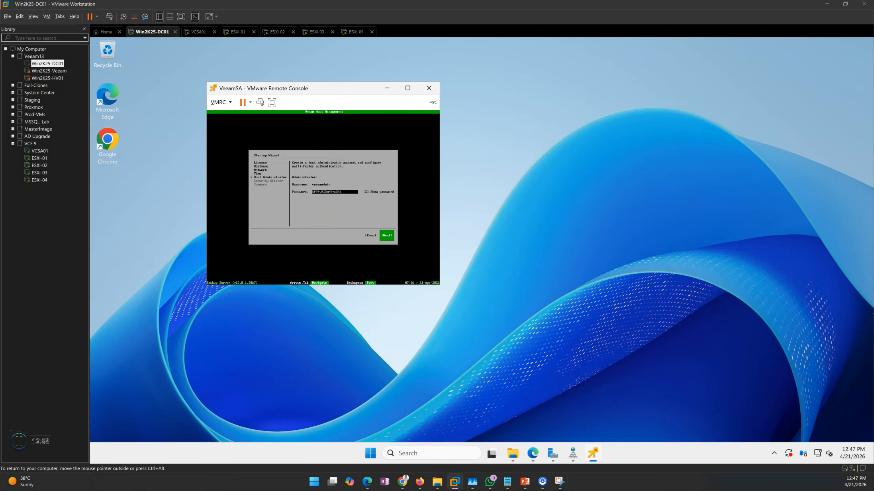
# Show the MFA QR code, scan it, and confirm with the authenticator's one-time code.
pyautogui.press('Return')
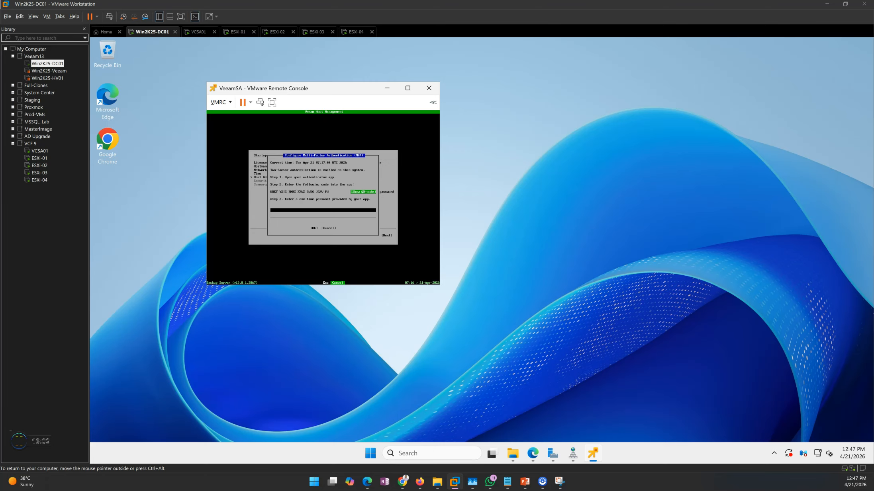
pyautogui.press('Tab')
pyautogui.press('Tab')
pyautogui.press('Tab')
pyautogui.press('Tab')
pyautogui.press('Return')
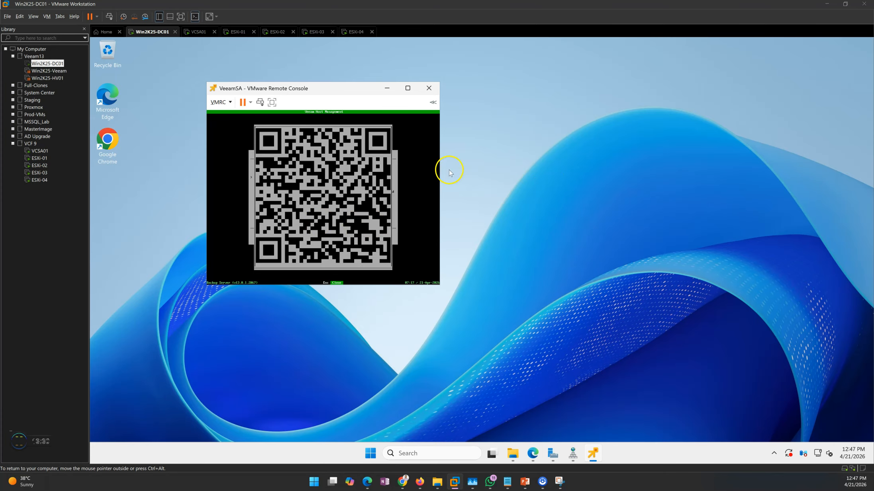
pyautogui.press('Escape')
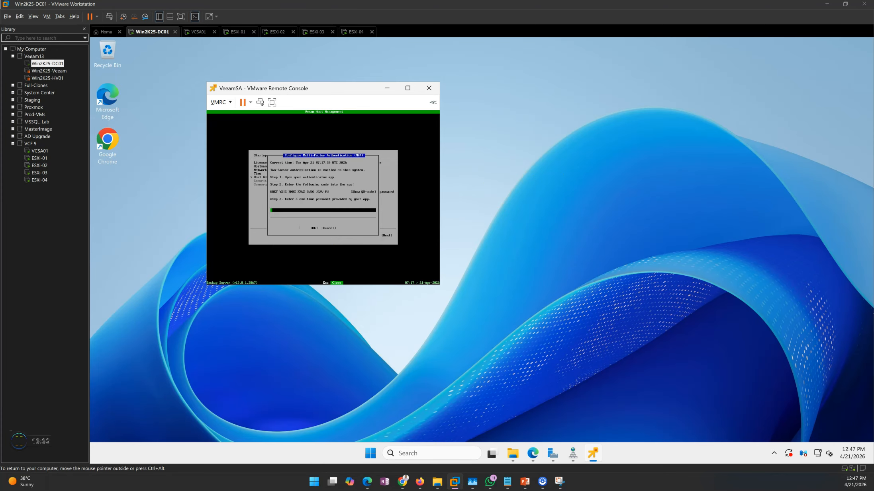
pyautogui.press('Tab')
pyautogui.press('Return')
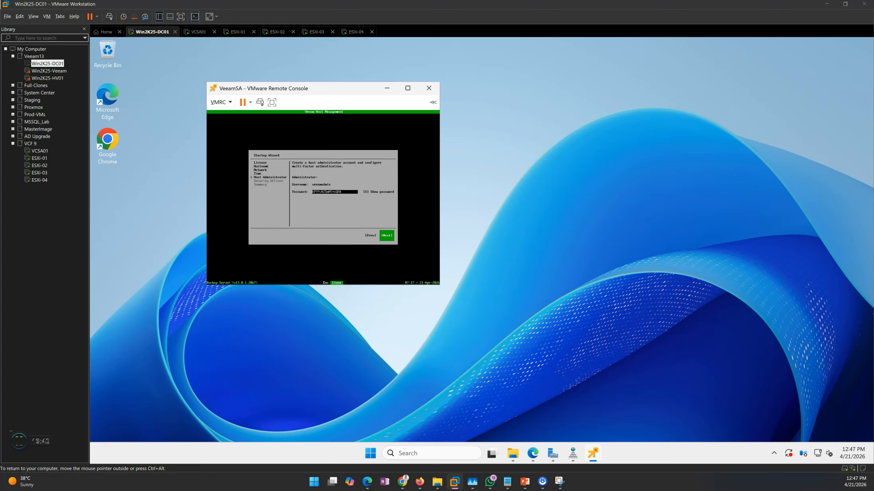
# Skip Security Officer setup, confirm the warning with OK, and advance to the Summary.
pyautogui.press('Return')
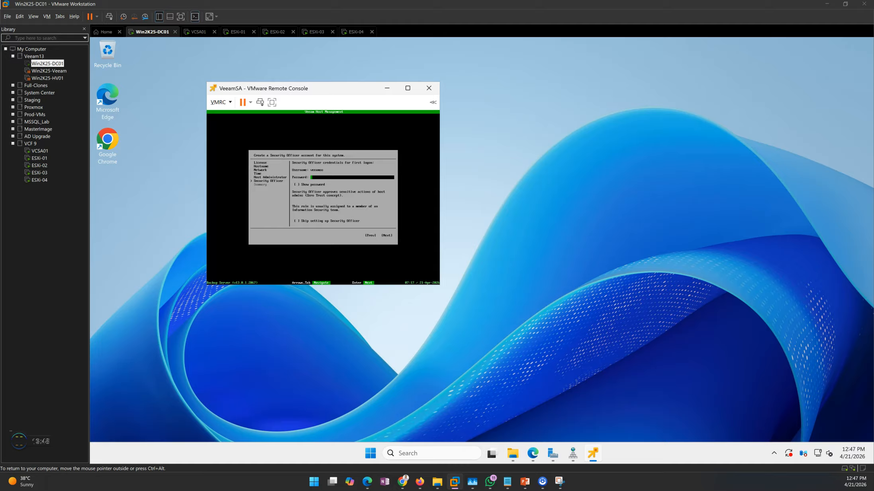
pyautogui.press('Tab')
pyautogui.press('Tab')
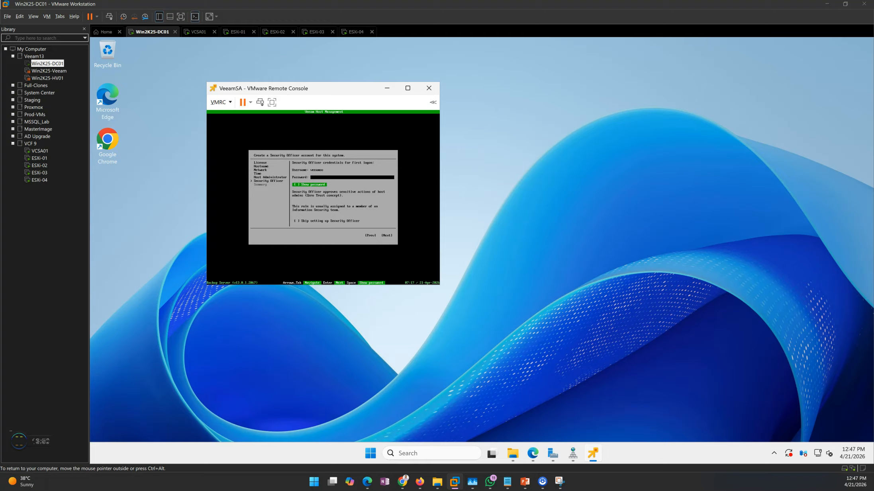
pyautogui.press('space')
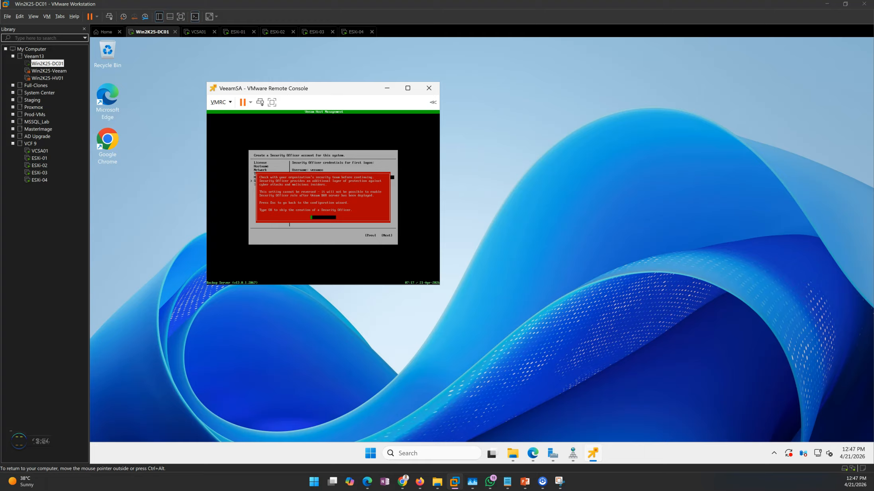
pyautogui.write('OK')
pyautogui.press('Return')
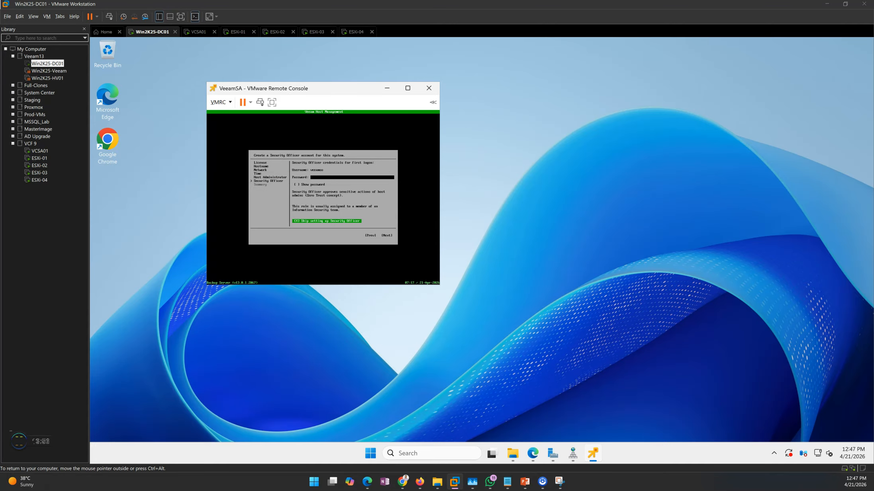
pyautogui.press('Tab')
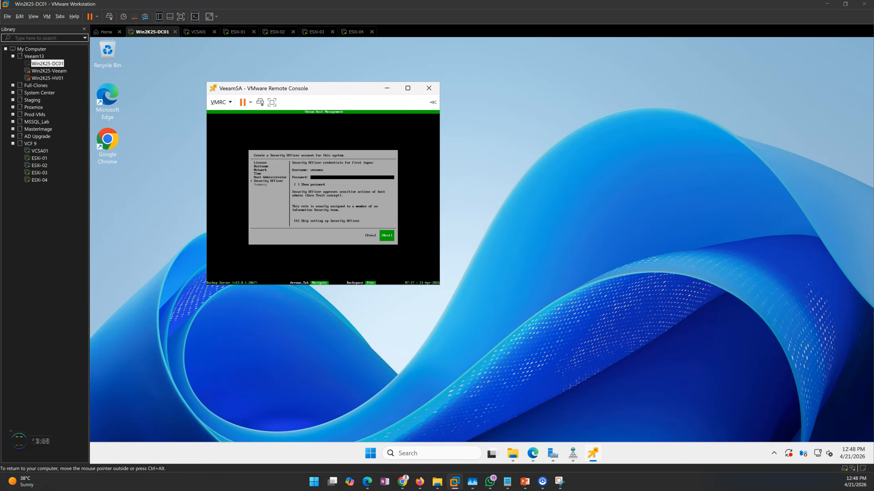
pyautogui.press('Return')
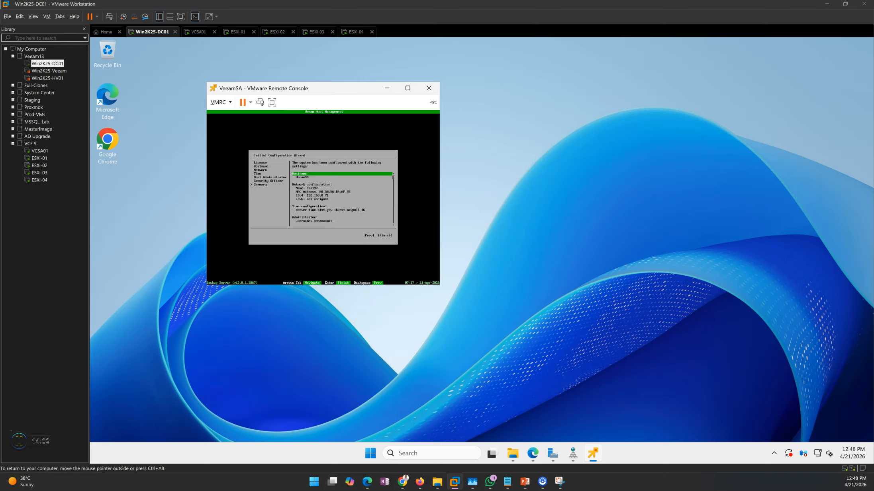
# Finish the wizard from the Summary page to start applying the configuration.
pyautogui.press('Tab')
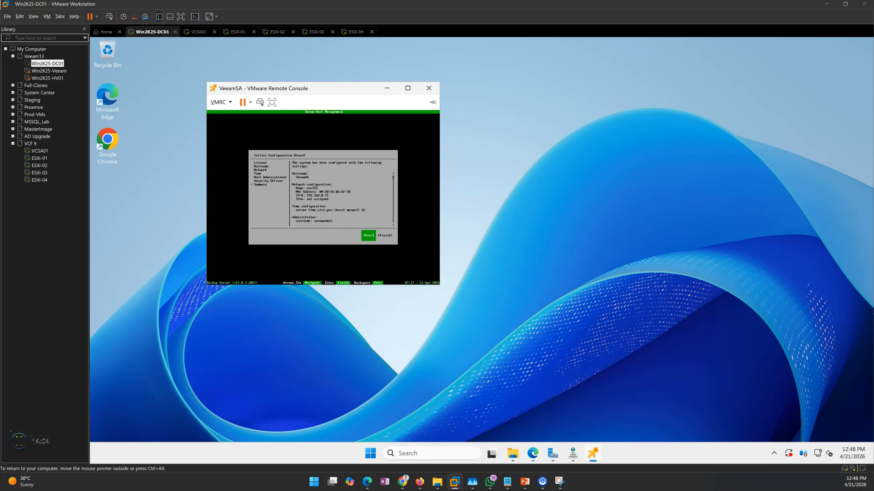
pyautogui.press('Tab')
pyautogui.press('Return')
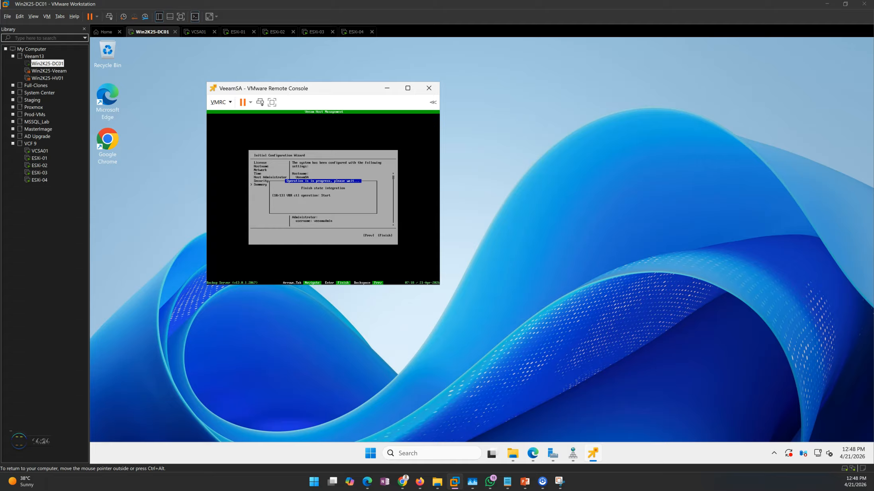
pyautogui.click(533, 454)
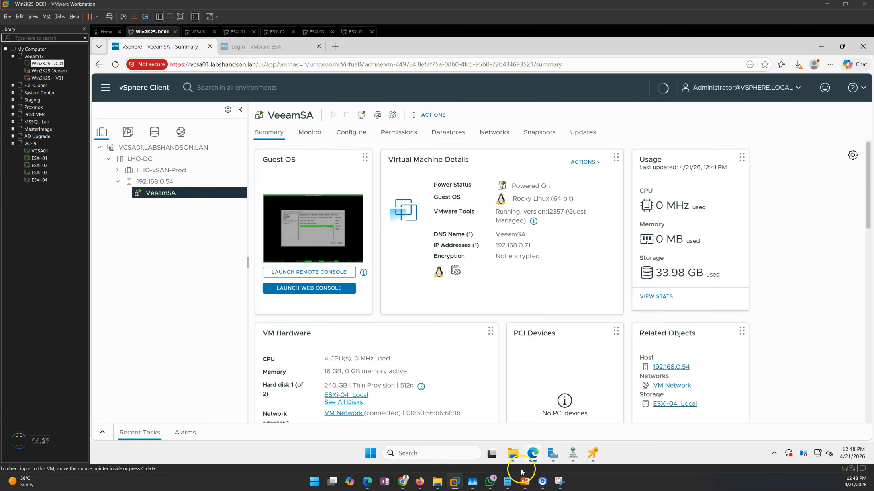
pyautogui.doubleClick(497, 234)
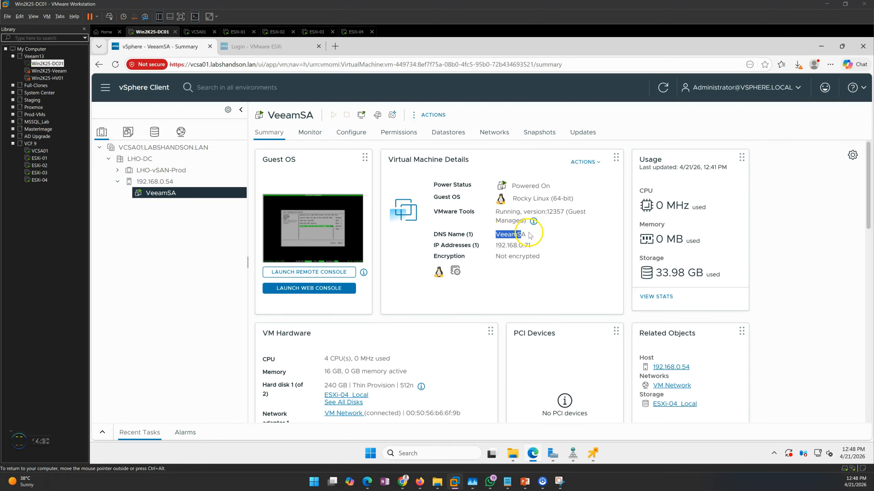
pyautogui.moveTo(496, 246); pyautogui.dragTo(554, 251)
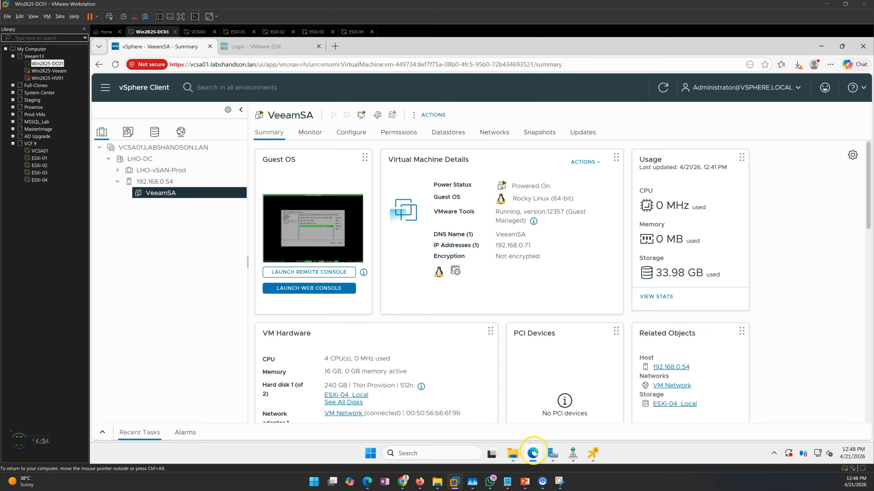
pyautogui.click(532, 453)
pyautogui.click(367, 364)
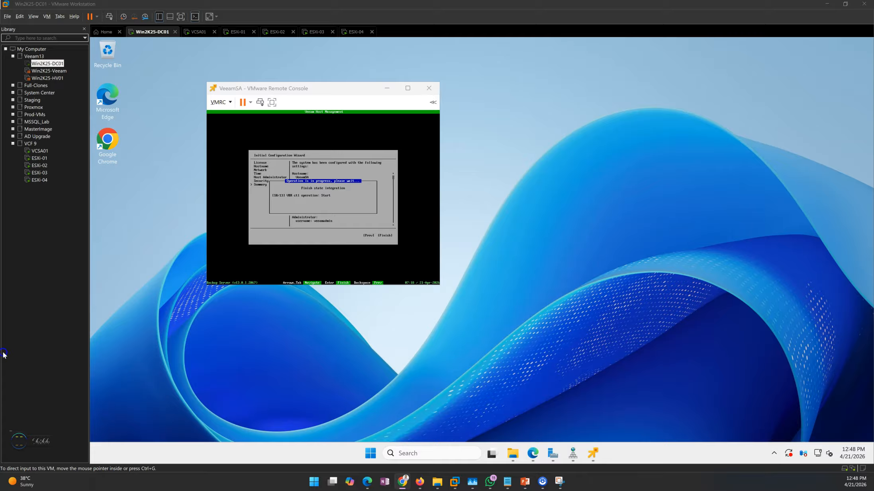
# Load 192.168.0.71 in a new Edge tab, then minimize the browser.
pyautogui.click(265, 347)
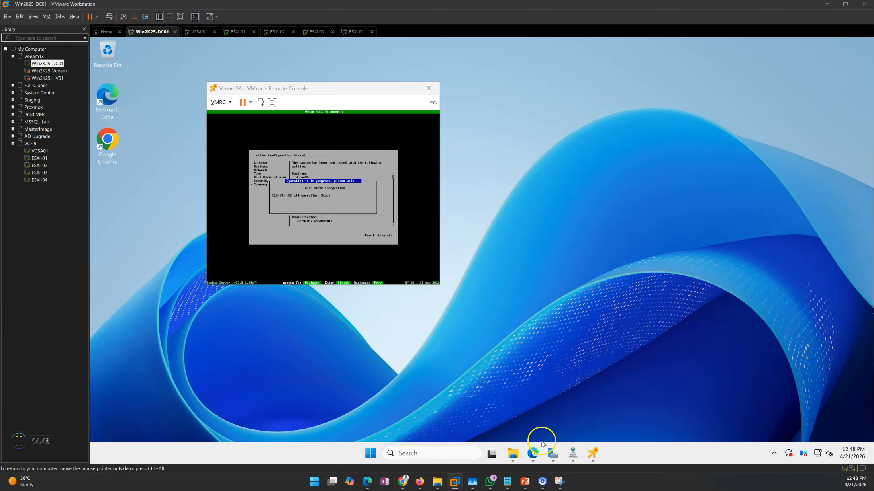
pyautogui.click(538, 457)
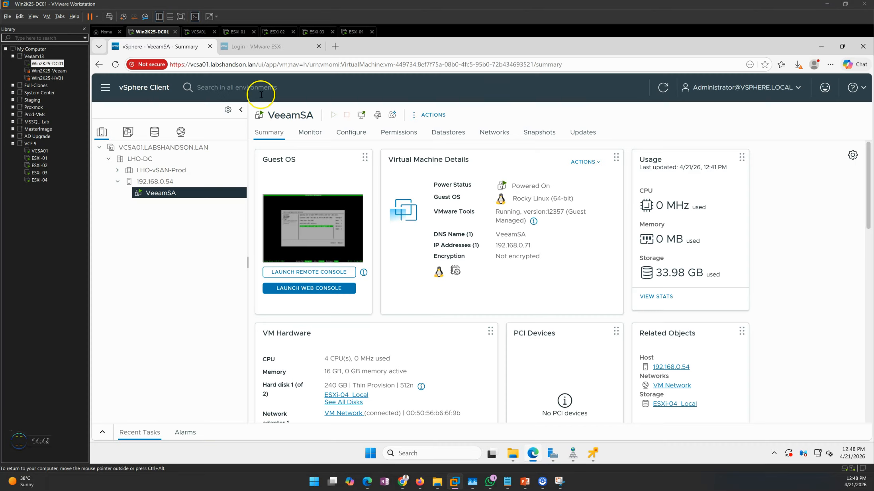
pyautogui.click(269, 47)
pyautogui.click(336, 47)
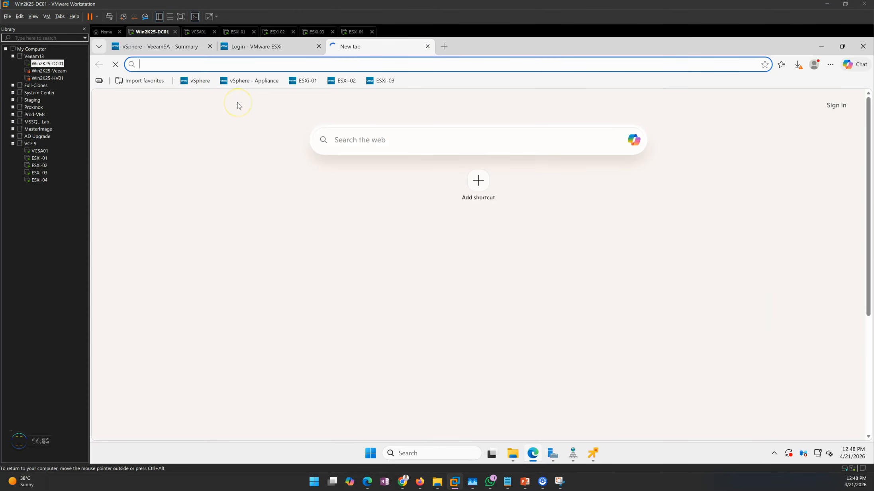
pyautogui.press('Down')
pyautogui.hotkey('ctrl', 'a')
pyautogui.write('192.168.')
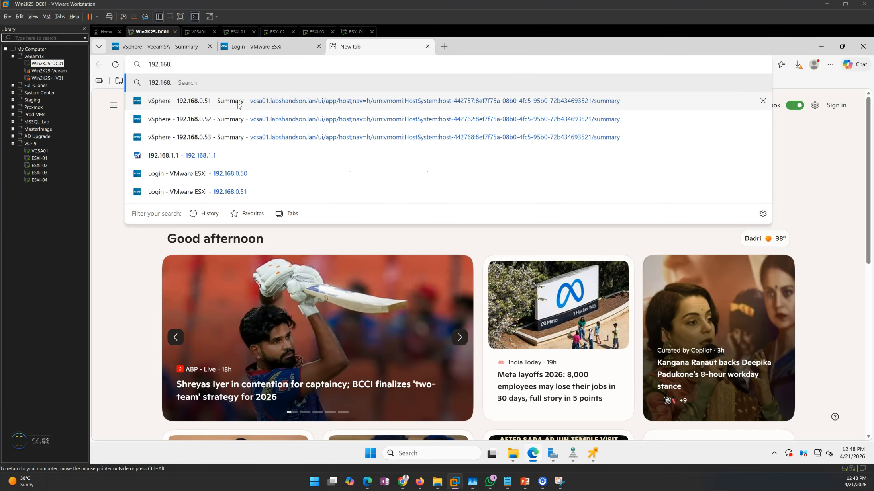
pyautogui.write('0.71')
pyautogui.press('Return')
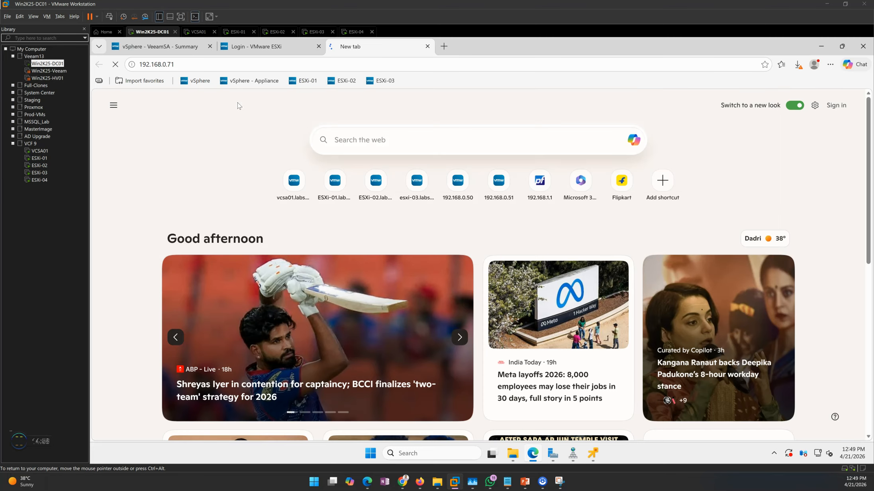
pyautogui.click(536, 454)
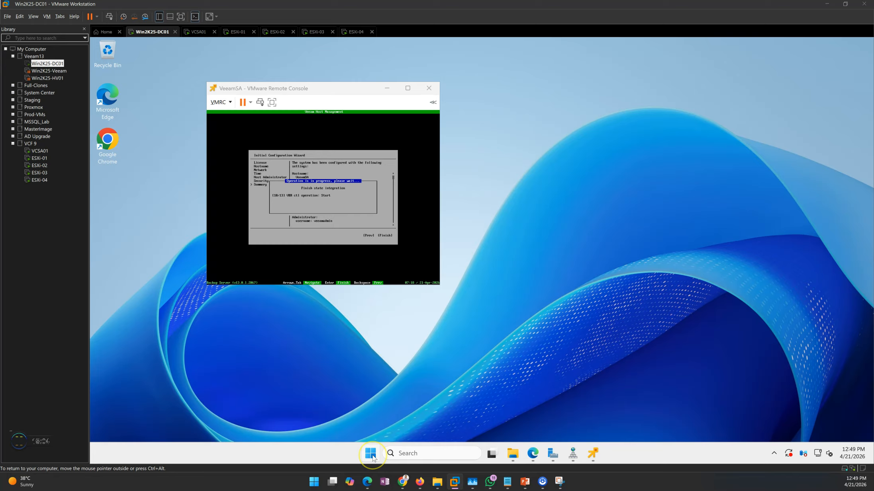
# Launch an administrator terminal and ping 192.168.0.71.
pyautogui.click(371, 454)
pyautogui.click(581, 182)
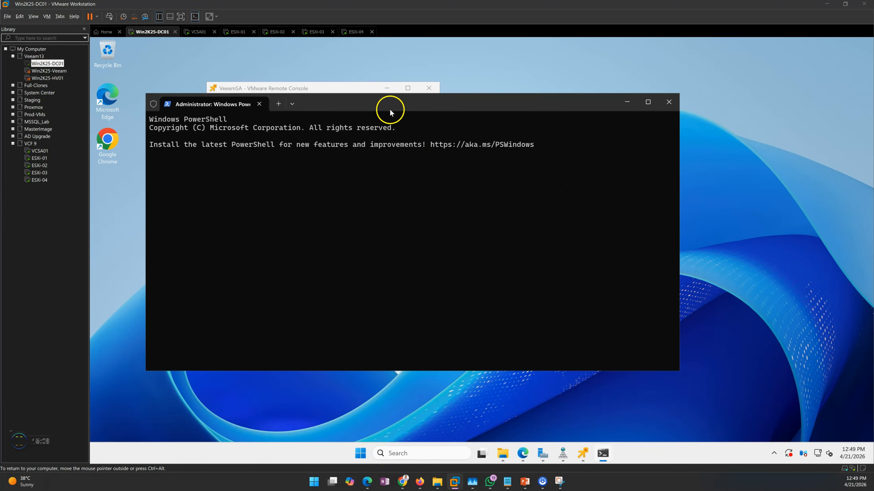
pyautogui.moveTo(390, 108); pyautogui.dragTo(567, 127)
pyautogui.write('ping 192.168')
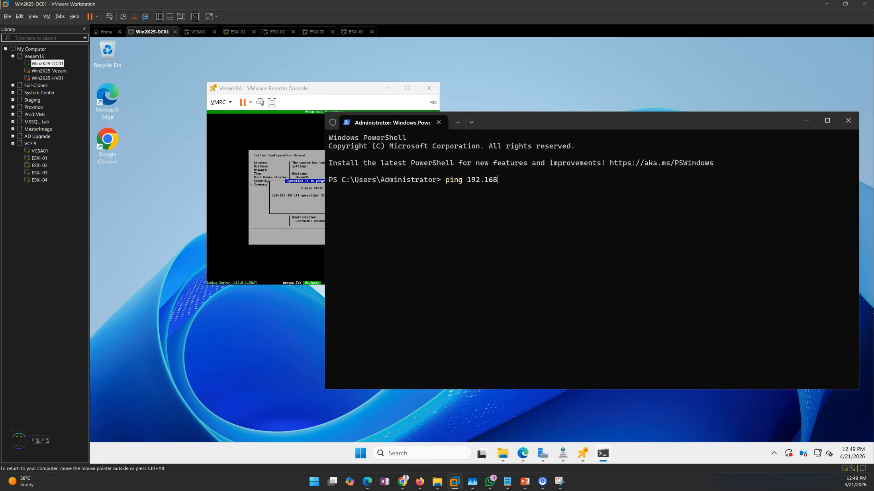
pyautogui.write('.0.71')
pyautogui.press('Return')
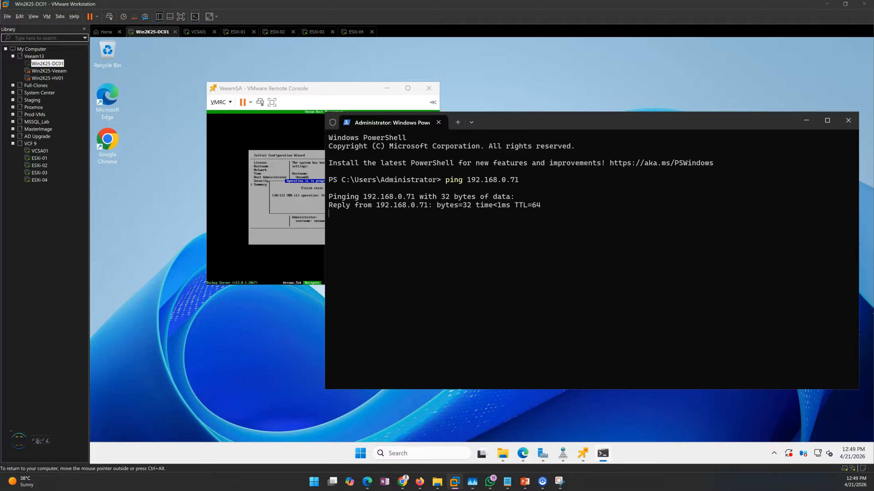
# Check the appliance console, then bring up Edge showing the 192.168.0.71 certificate warning.
pyautogui.moveTo(335, 88); pyautogui.dragTo(268, 89)
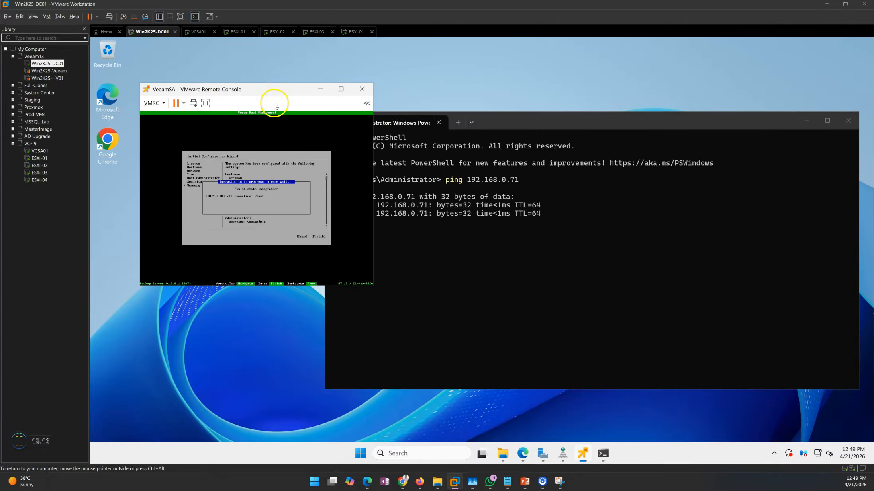
pyautogui.click(494, 121)
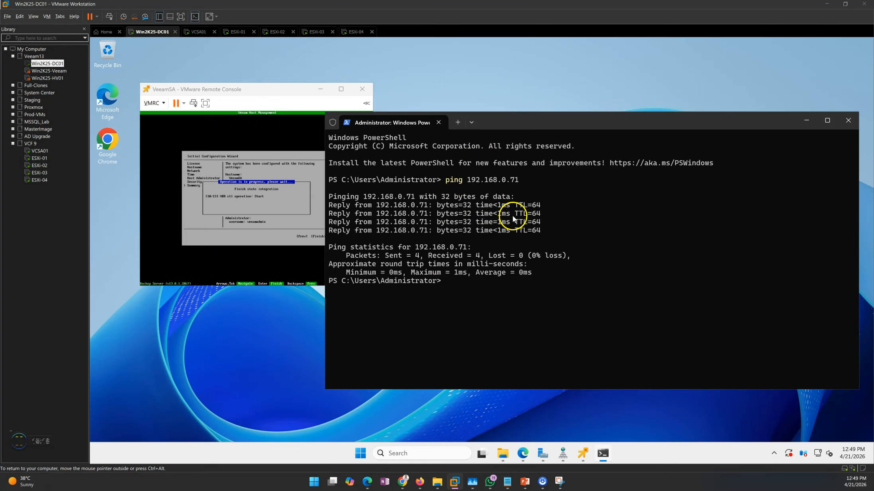
pyautogui.click(19, 441)
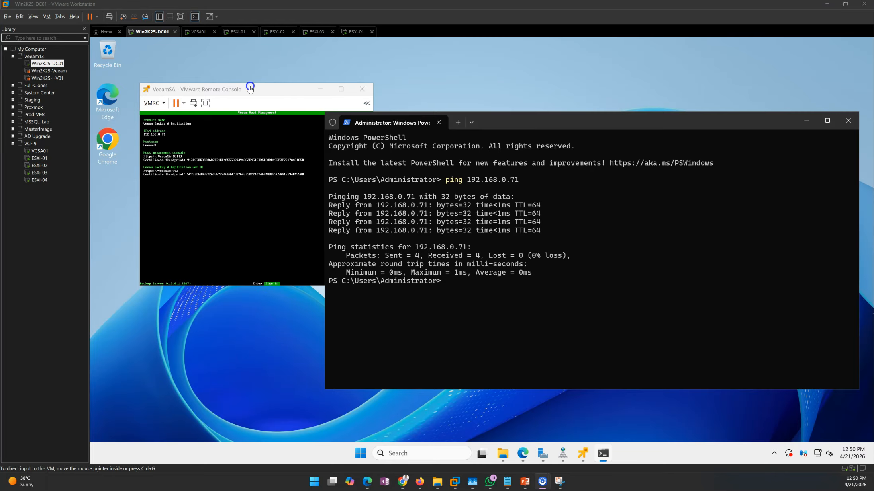
pyautogui.click(250, 88)
pyautogui.click(250, 88)
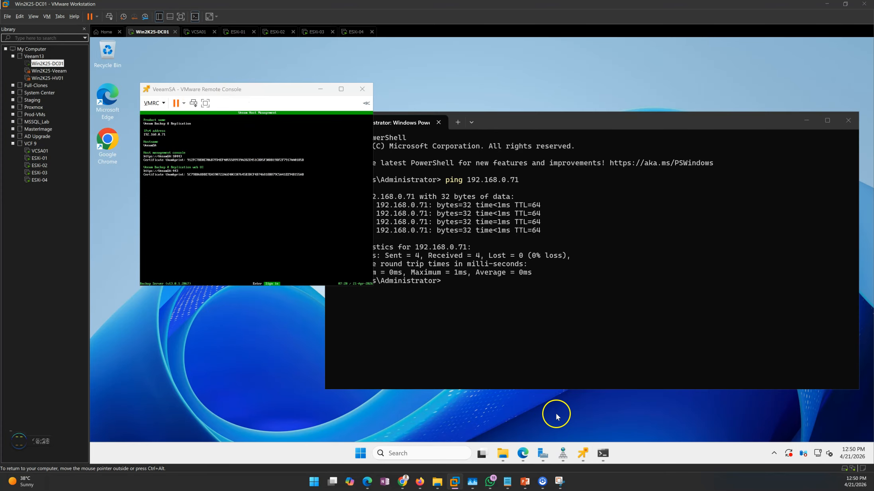
pyautogui.click(522, 457)
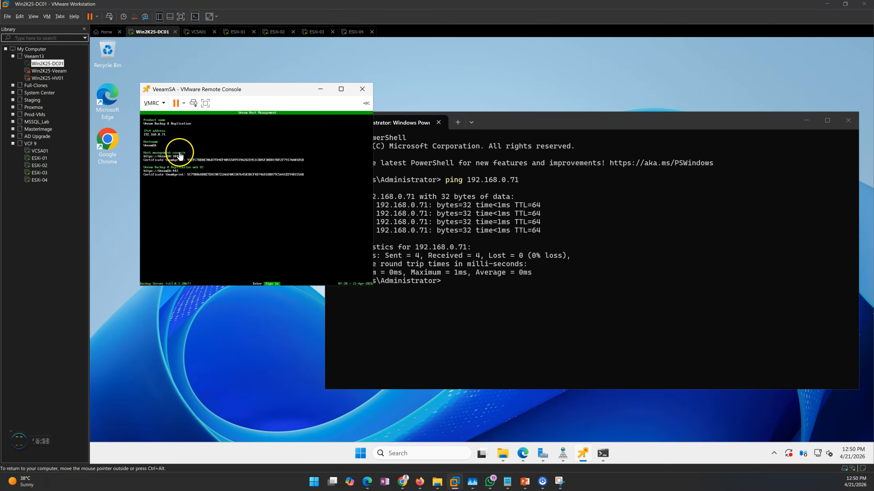
pyautogui.click(523, 454)
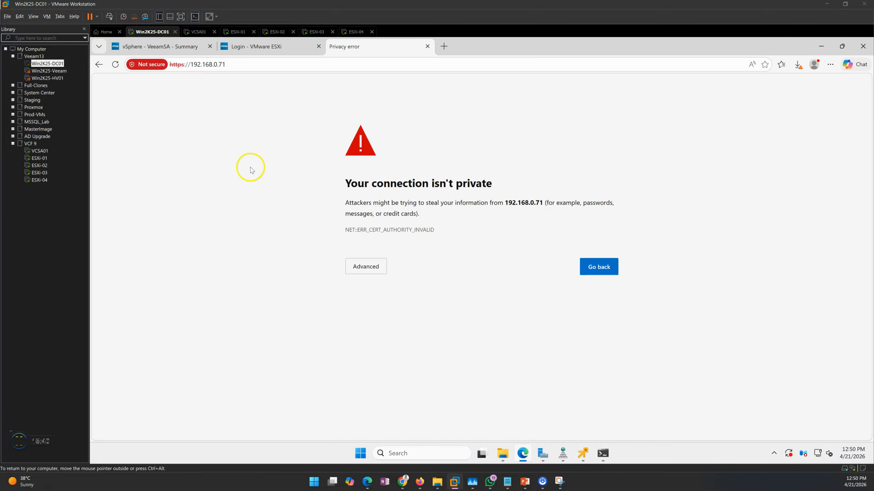
# Proceed past the certificate warning and enter the admin username and password.
pyautogui.click(365, 267)
pyautogui.click(390, 338)
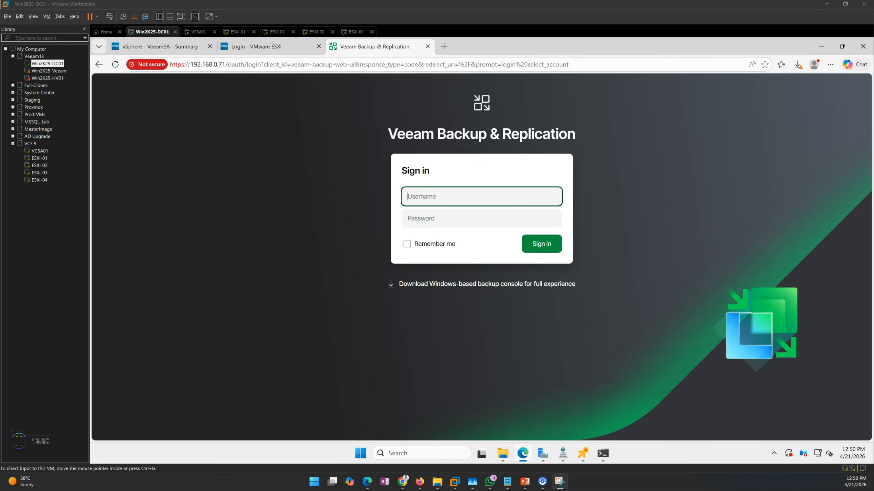
pyautogui.click(435, 196)
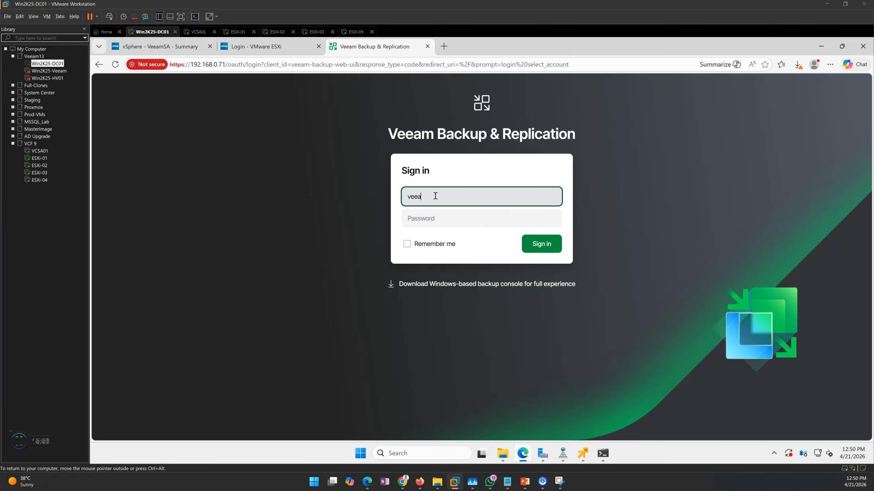
pyautogui.write('veeamadmin')
pyautogui.press('Tab')
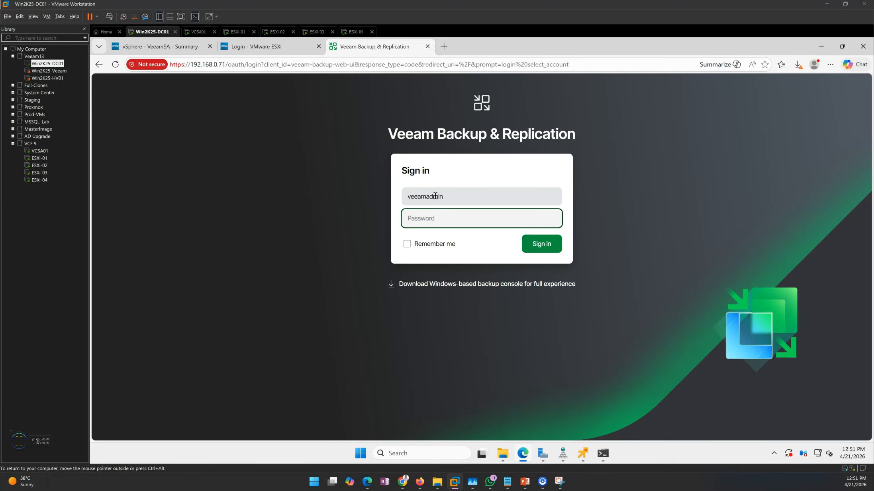
pyautogui.write('•')
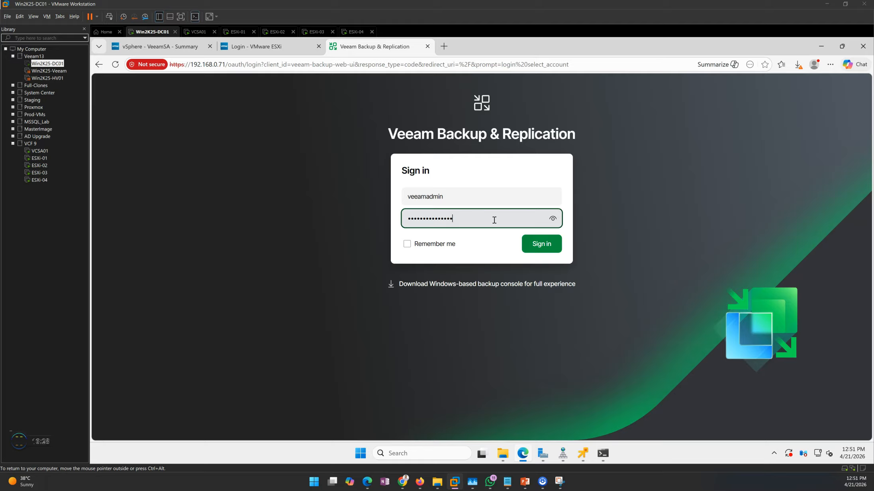
# Verify the password, sign in, and decline saving the password in Edge.
pyautogui.click(552, 219)
pyautogui.click(552, 219)
pyautogui.doubleClick(403, 218)
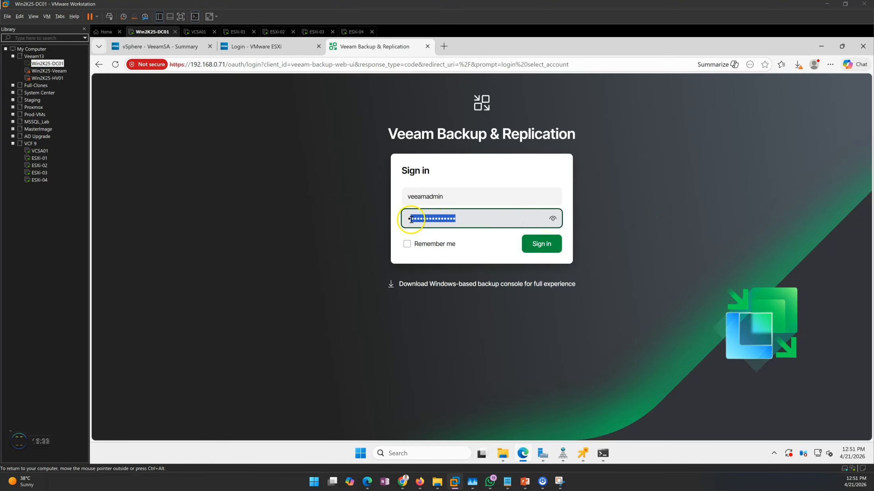
pyautogui.click(546, 246)
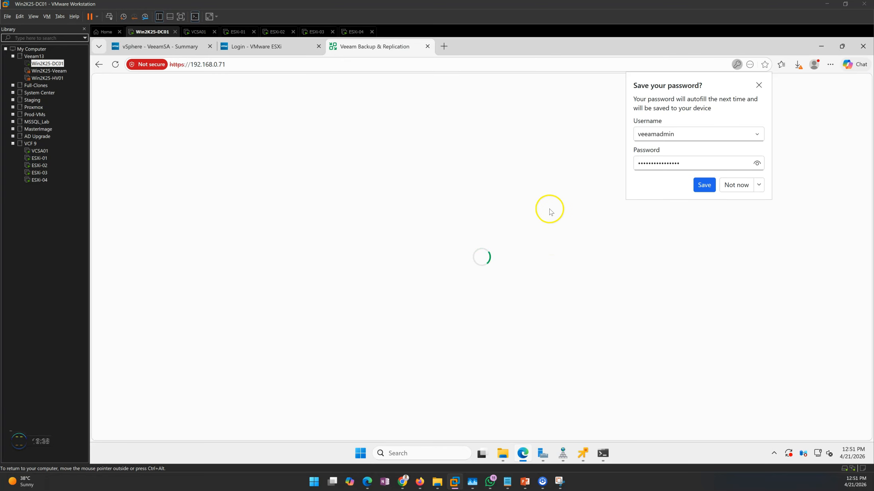
pyautogui.click(758, 85)
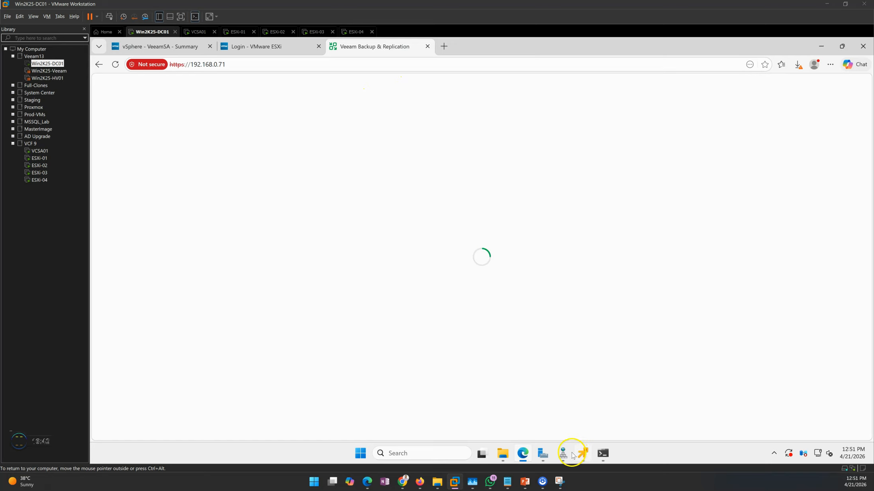
pyautogui.click(583, 455)
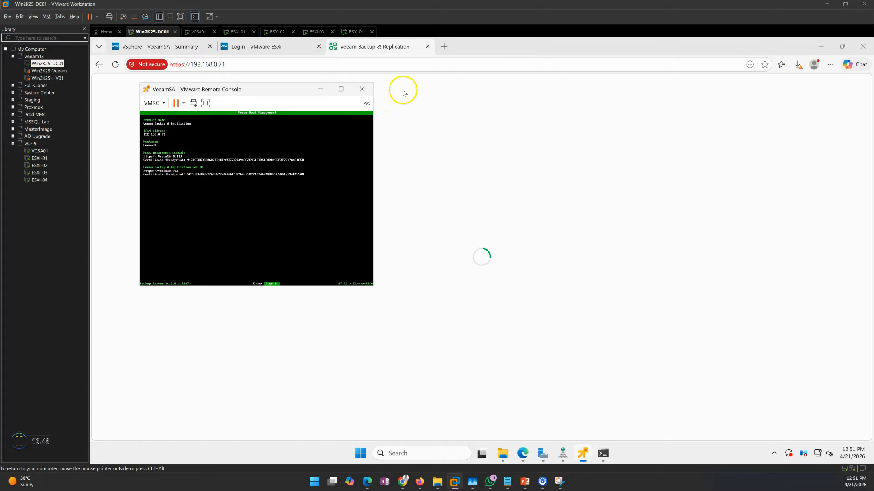
pyautogui.click(306, 64)
pyautogui.click(444, 47)
pyautogui.write('https://192.168.0.71/')
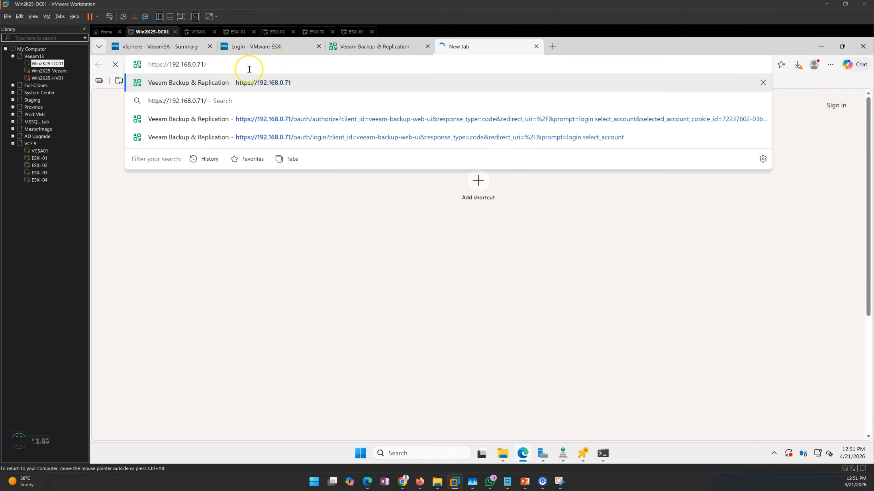
pyautogui.press('BackSpace')
pyautogui.write(':')
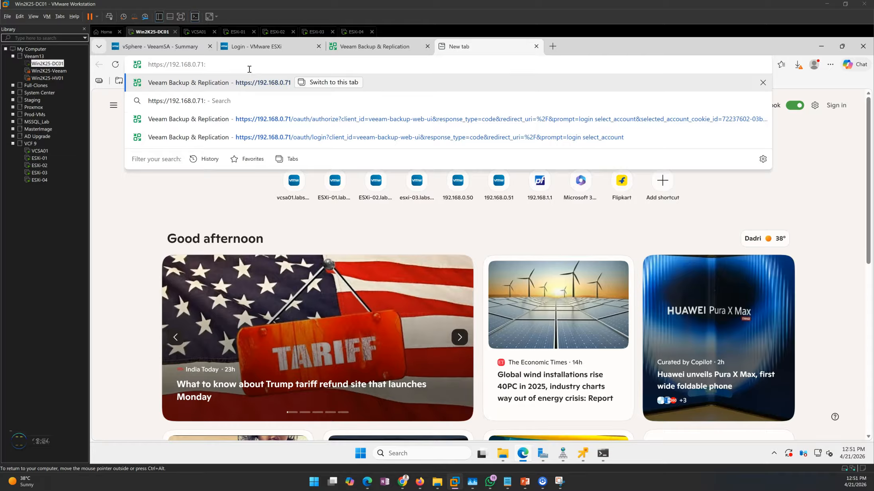
pyautogui.write('10443')
pyautogui.press('Return')
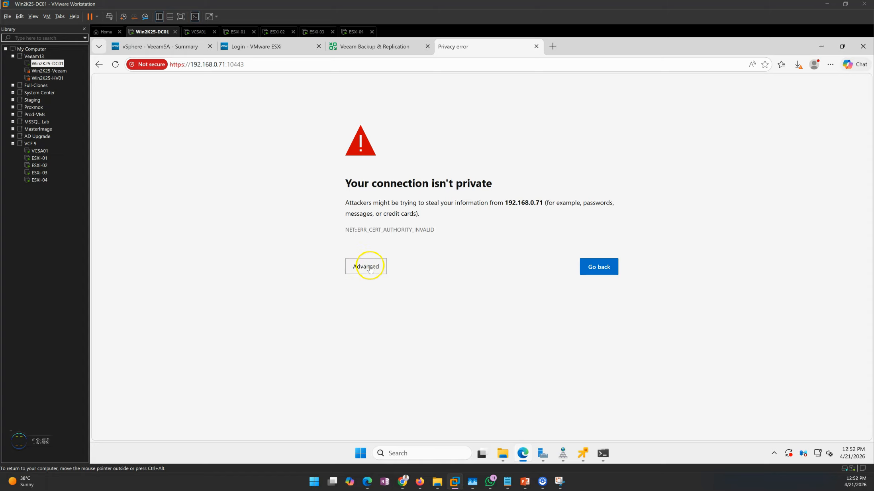
pyautogui.click(363, 265)
pyautogui.click(390, 338)
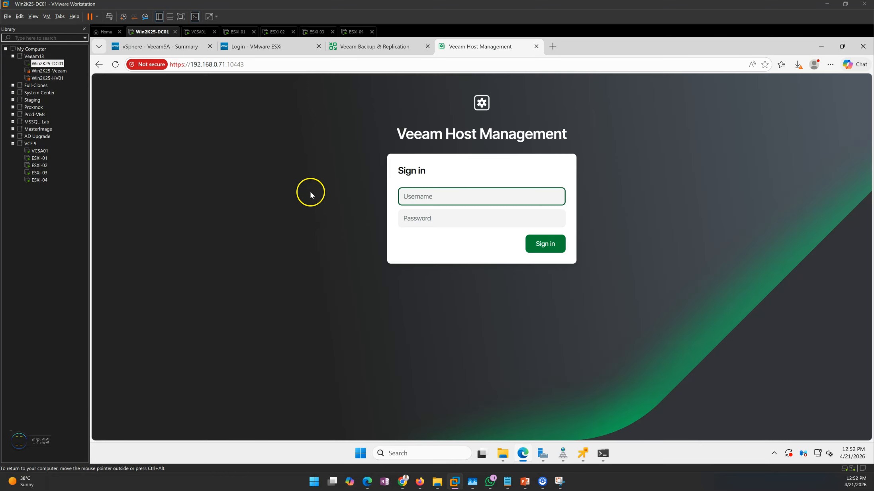
# Enter the admin credentials and sign in to Host Management.
pyautogui.click(428, 197)
pyautogui.write('veeamadmin')
pyautogui.press('Tab')
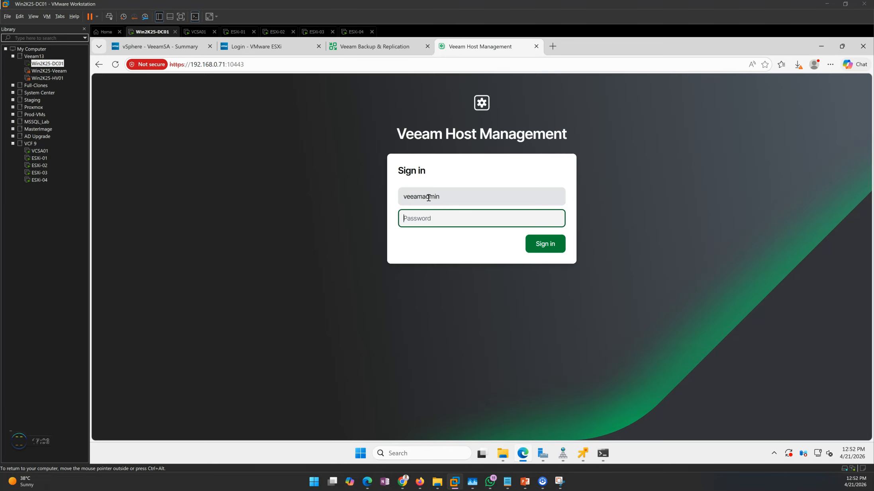
pyautogui.moveTo(396, 135); pyautogui.dragTo(587, 134)
pyautogui.click(595, 142)
pyautogui.click(551, 245)
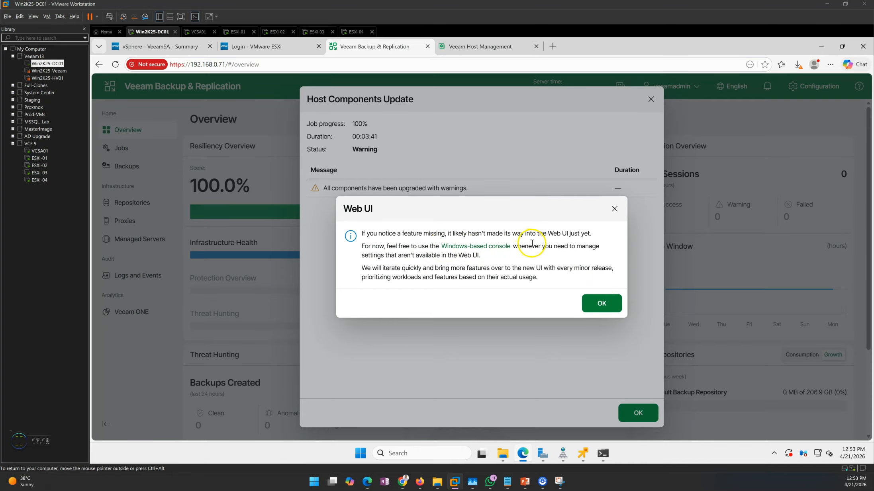
# Dismiss the Web UI notice, the finished Host Components Update report and the license notice.
pyautogui.click(602, 302)
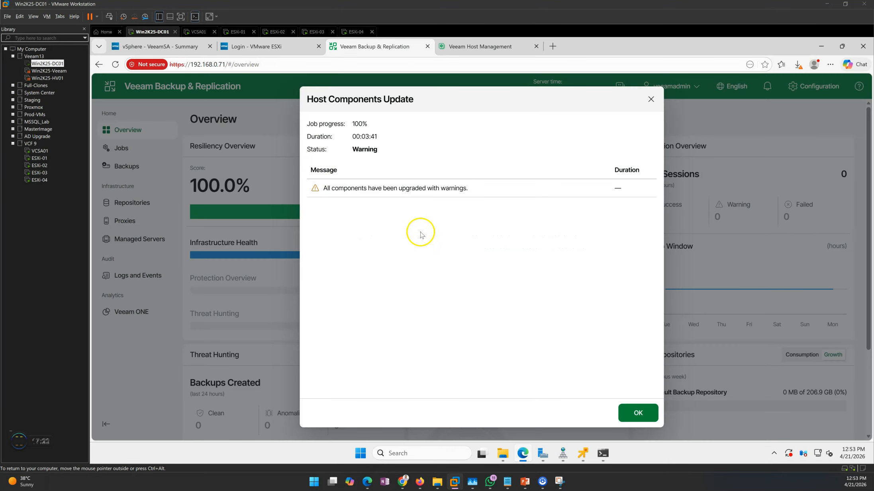
pyautogui.click(640, 414)
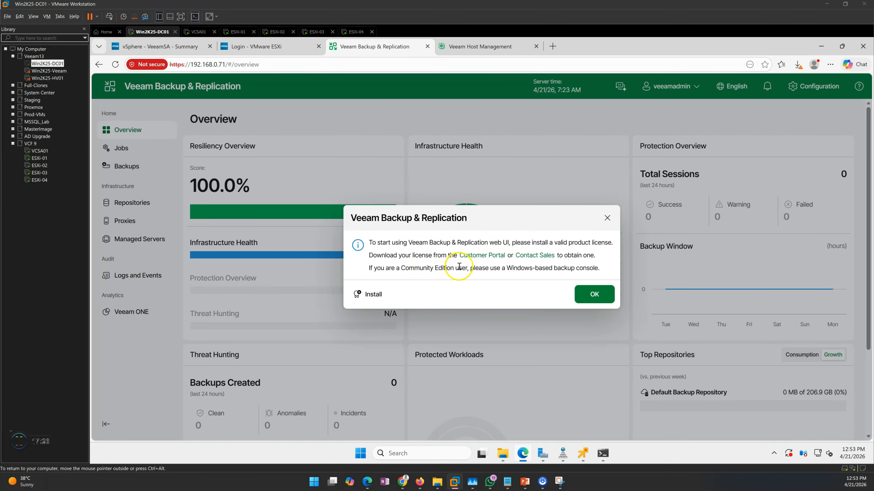
pyautogui.click(594, 295)
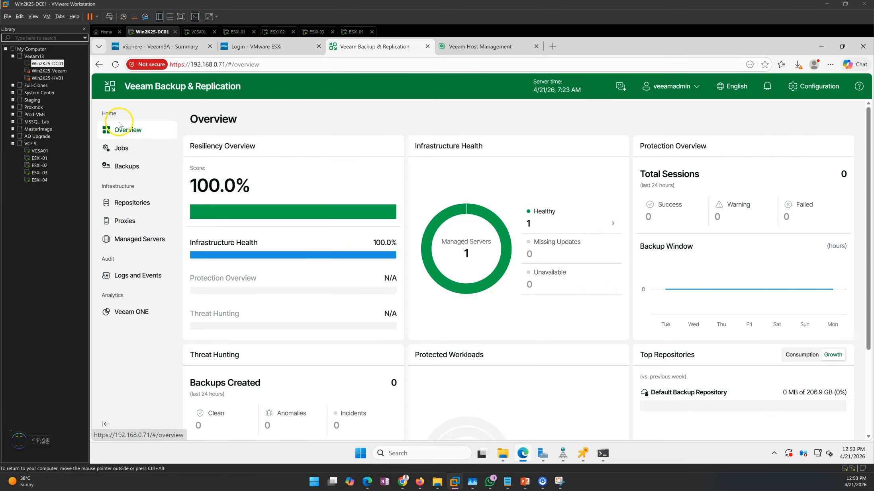
# Select and clear the Overview heading text, then go to the backup server configuration.
pyautogui.moveTo(191, 119); pyautogui.dragTo(313, 125)
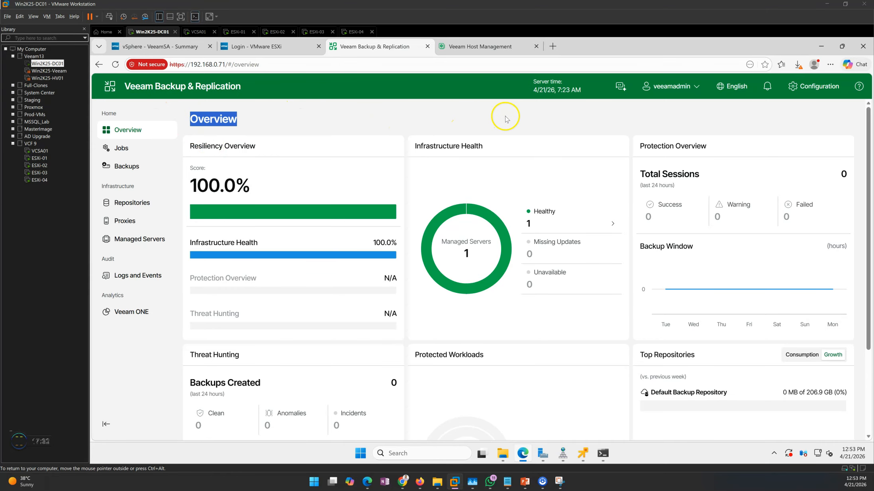
pyautogui.click(555, 88)
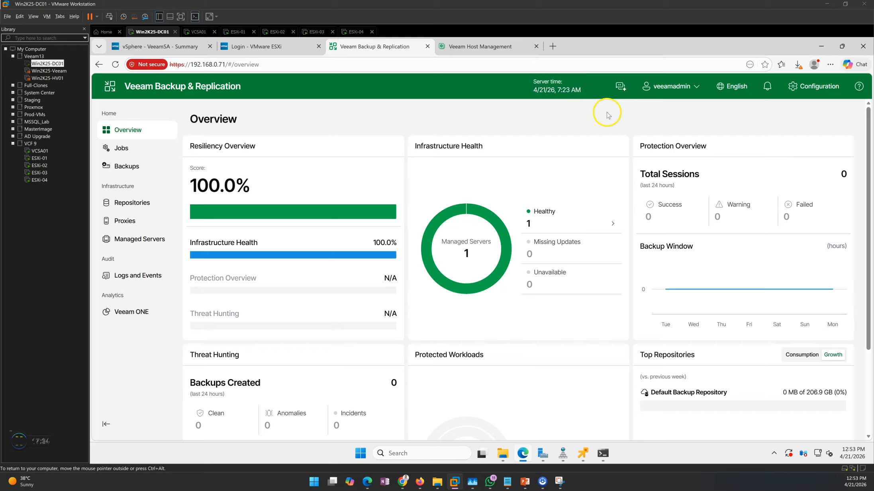
pyautogui.click(799, 96)
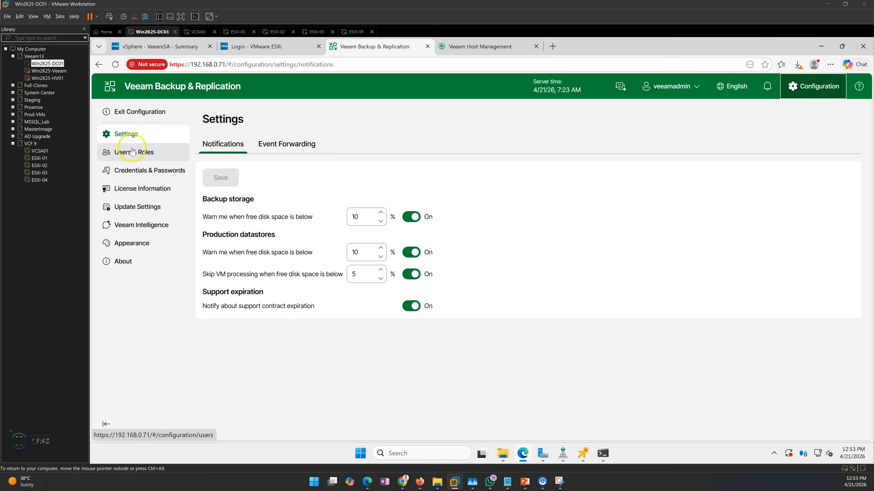
# Review the Users and Roles page, then the stored credentials and encryption passwords lists.
pyautogui.click(146, 154)
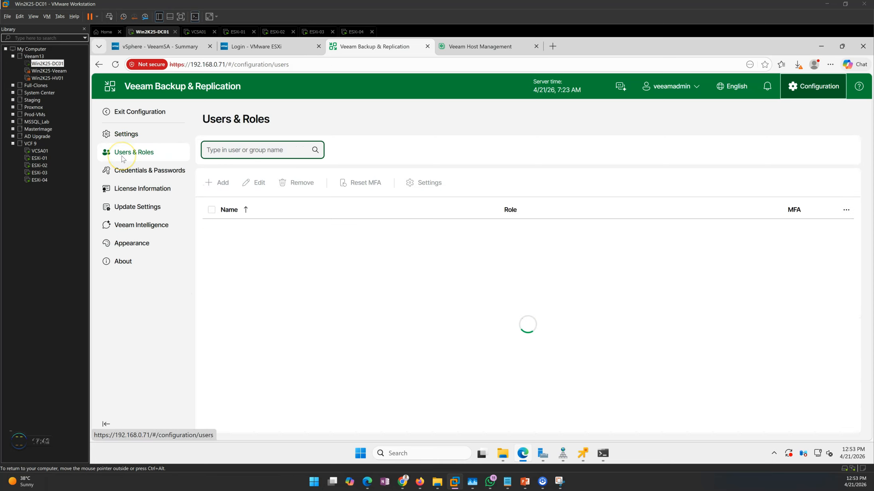
pyautogui.click(296, 323)
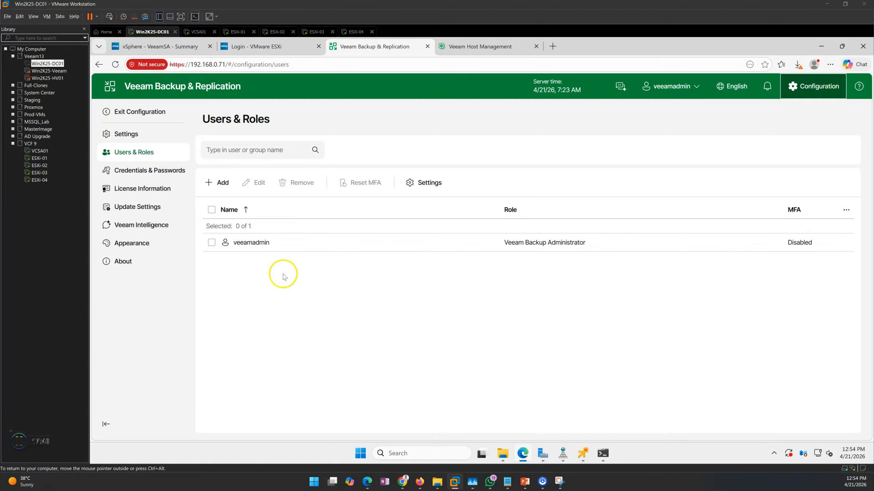
pyautogui.click(157, 174)
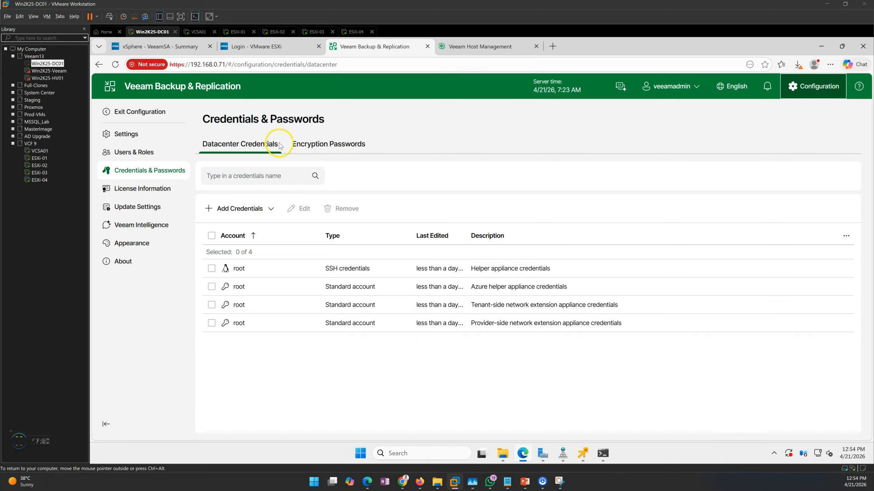
pyautogui.click(325, 145)
pyautogui.click(227, 148)
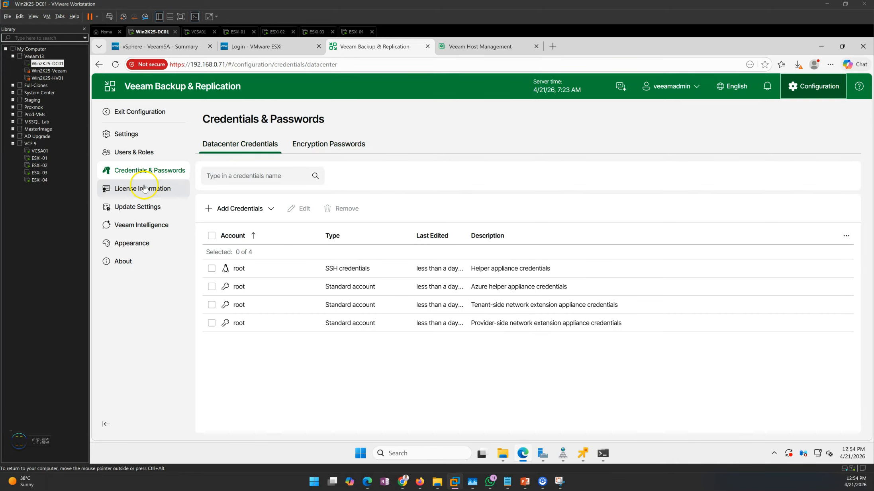
# Check the License and Updates pages, acknowledging the maintenance contract error, then Veeam Intelligence.
pyautogui.click(136, 188)
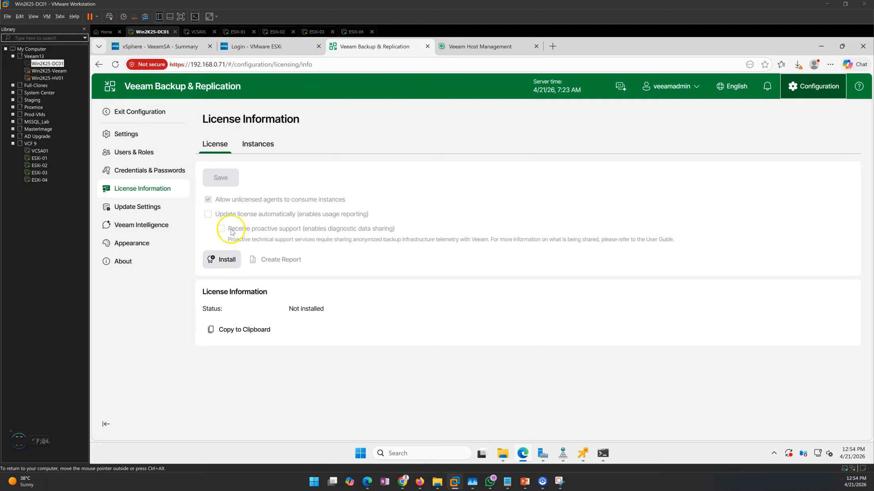
pyautogui.click(145, 209)
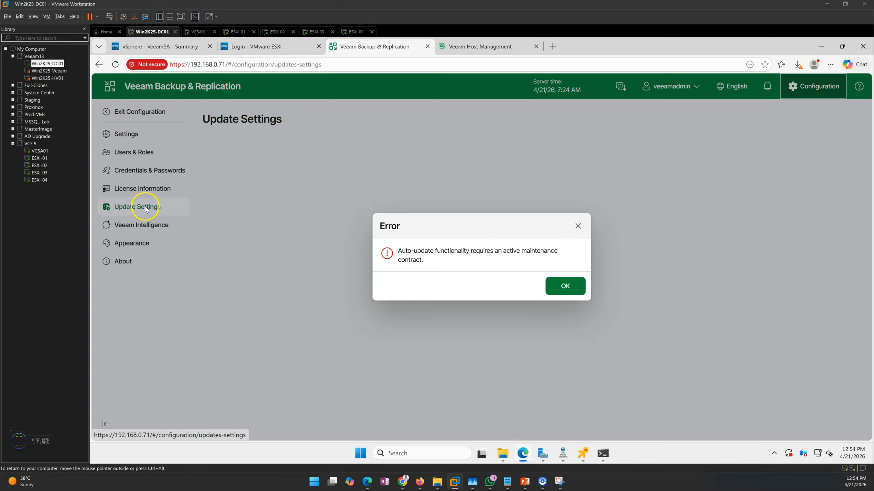
pyautogui.click(564, 287)
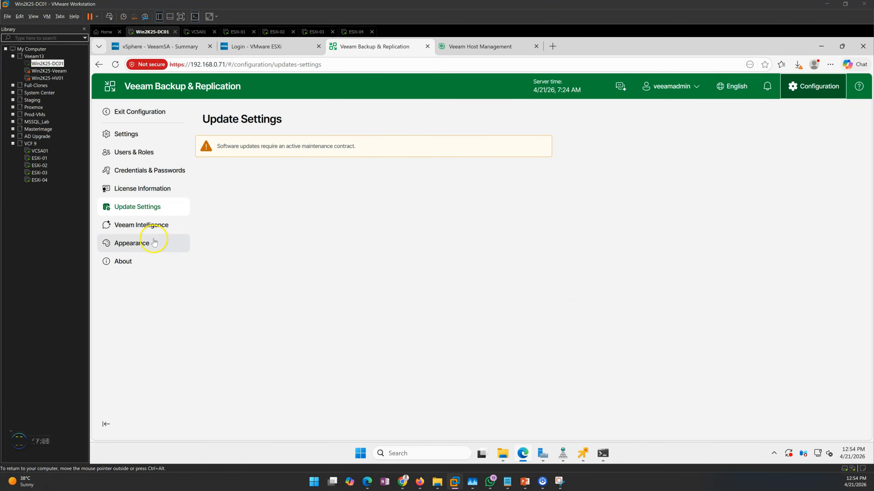
pyautogui.click(151, 224)
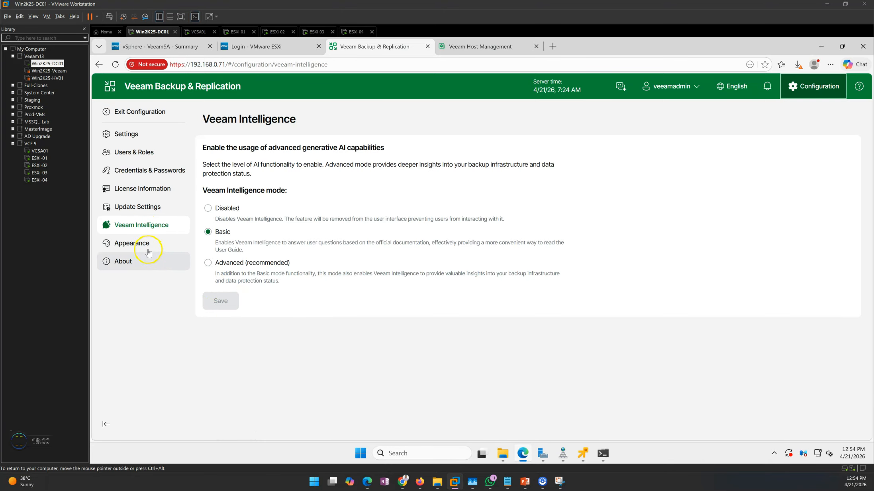
# Set the Appearance interface mode to Dark, briefly trying System before returning to Dark.
pyautogui.click(177, 244)
pyautogui.click(284, 270)
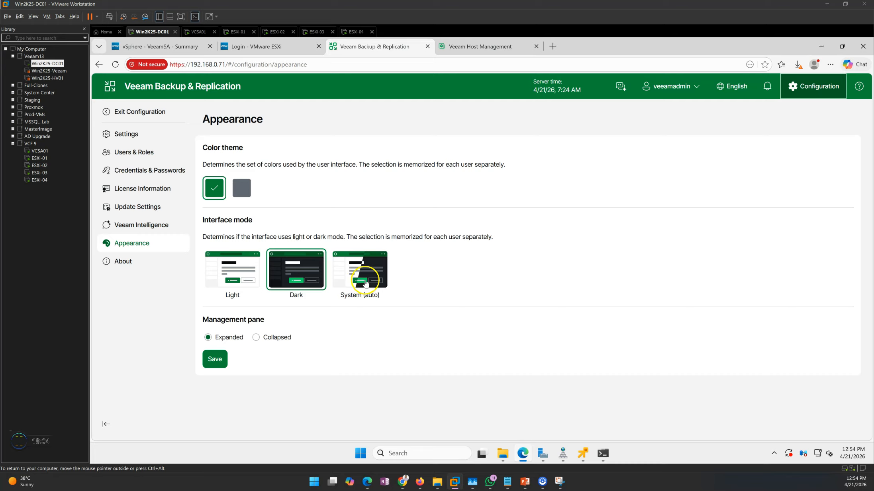
pyautogui.click(357, 271)
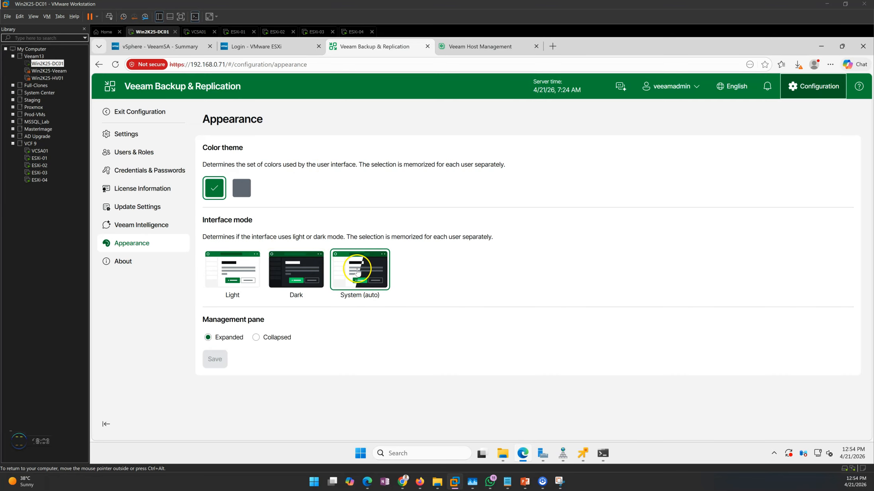
pyautogui.click(286, 271)
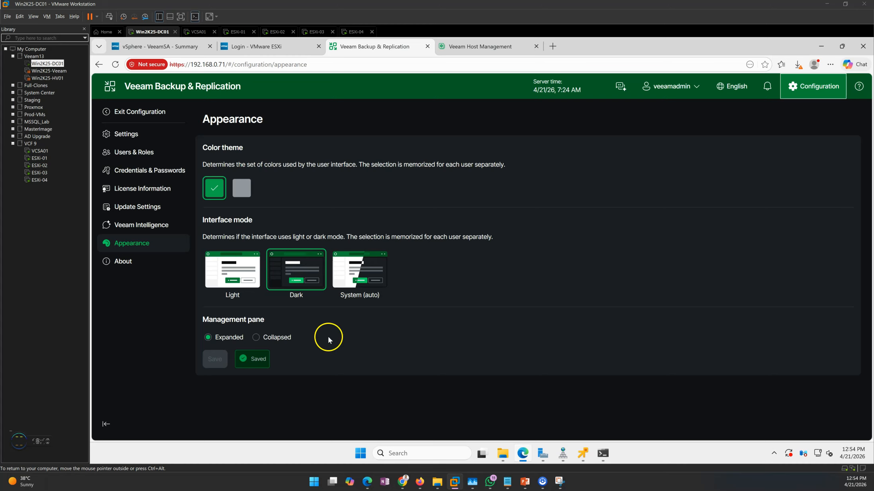
# View the About page and select the product build information.
pyautogui.click(127, 262)
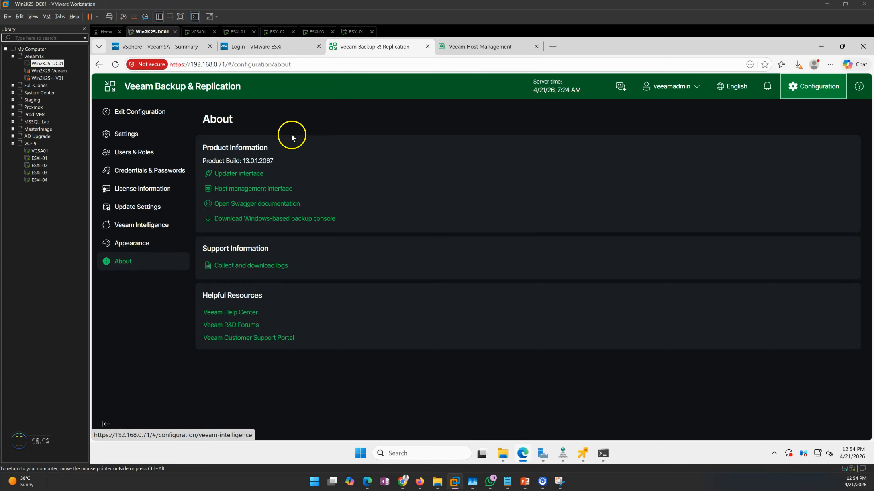
pyautogui.doubleClick(205, 147)
pyautogui.moveTo(245, 151); pyautogui.dragTo(179, 152)
pyautogui.click(320, 173)
pyautogui.click(389, 176)
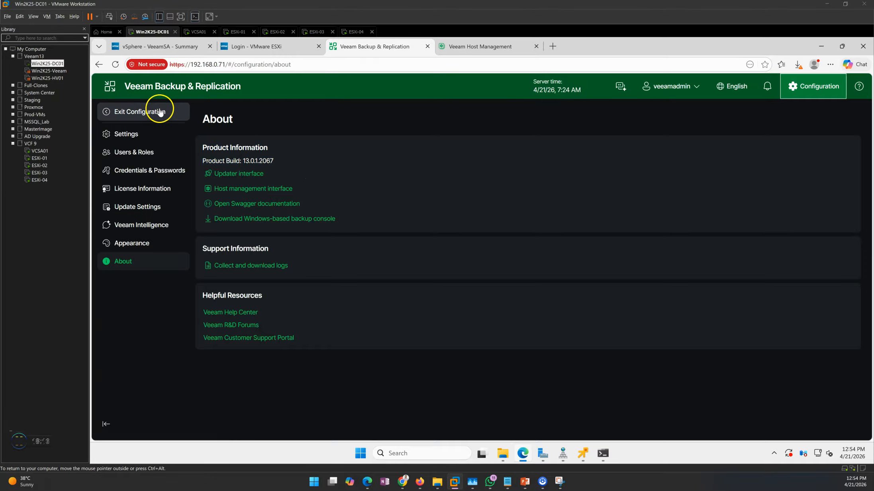
# Return to the Overview dashboard, then switch to the VeeamSA virtual machine summary in vSphere.
pyautogui.click(128, 85)
pyautogui.scroll(-3, 488, 297)
pyautogui.scroll(3, 502, 330)
pyautogui.click(159, 46)
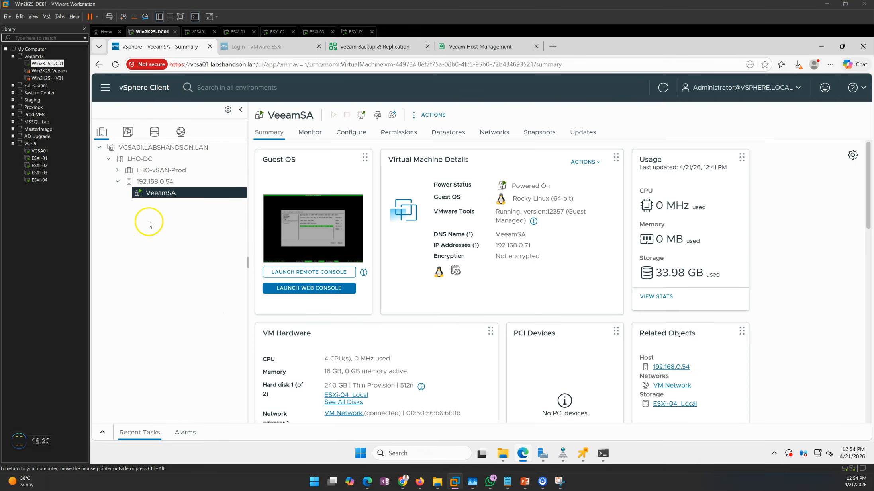
# Expand the Recent Tasks panel, resize it with its splitter, then bring the slide show forward.
pyautogui.click(102, 432)
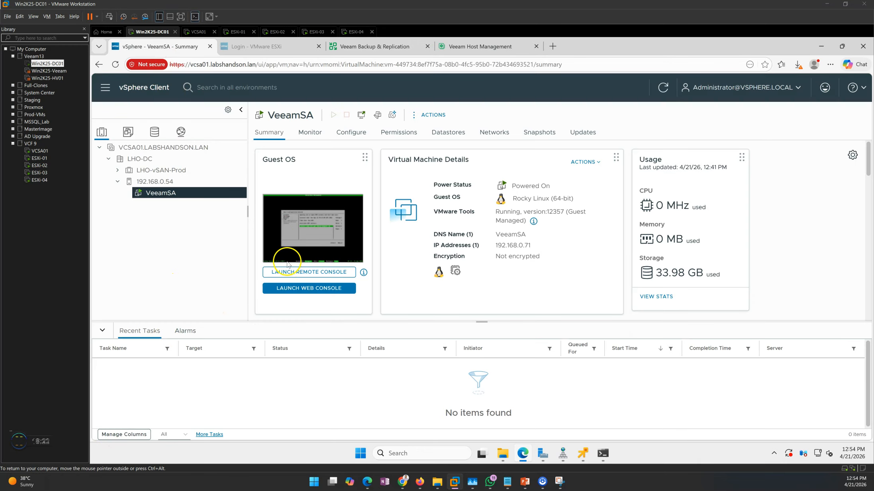
pyautogui.moveTo(483, 323); pyautogui.dragTo(481, 350)
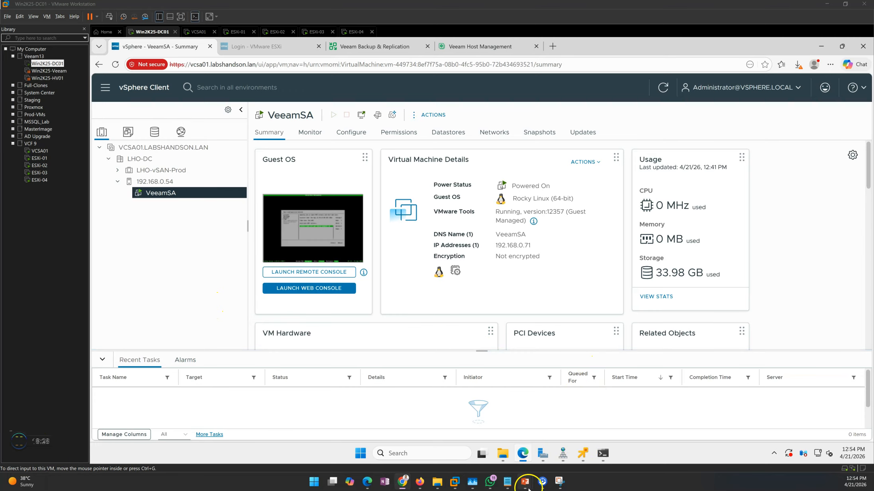
pyautogui.moveTo(525, 481)
pyautogui.click(540, 454)
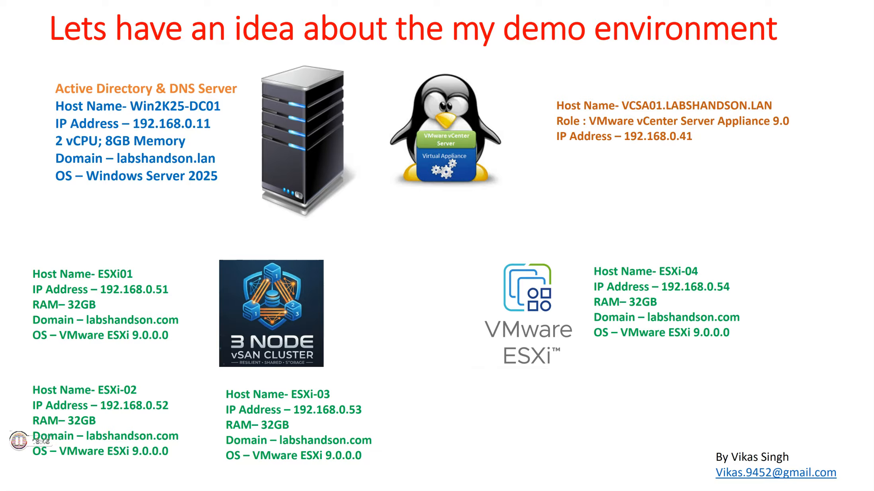
# Advance the slide show to the closing Thank You Watching slide.
pyautogui.click(431, 249)
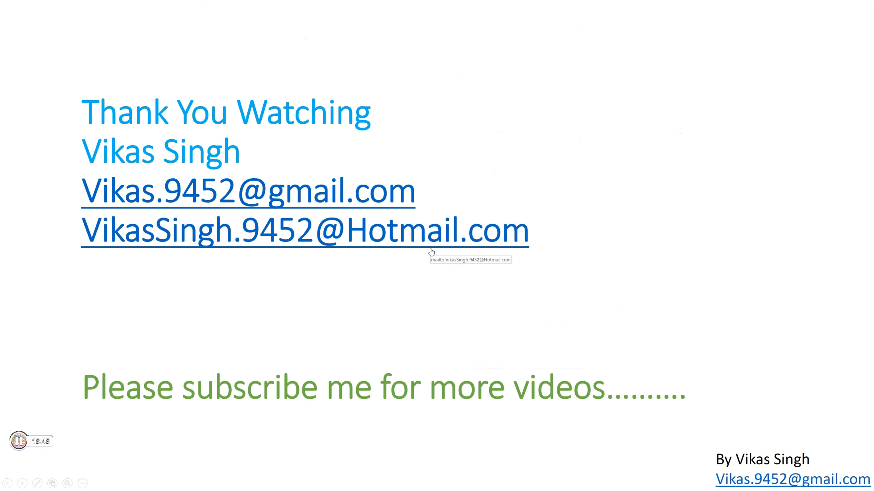